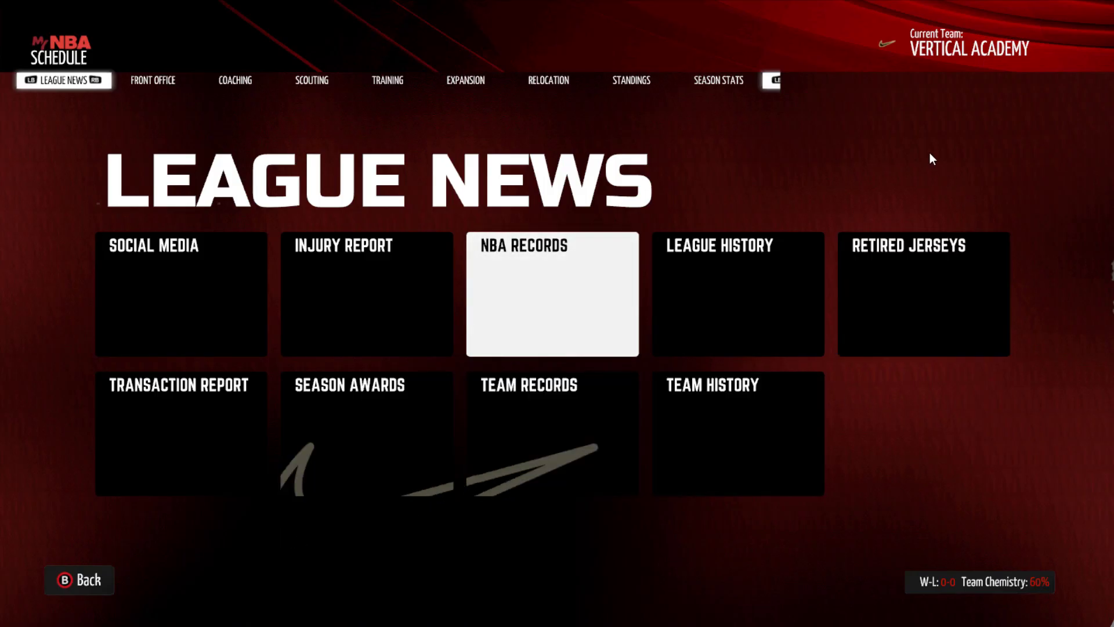
Move from League News to the Relocation section of the MyNBA schedule.
key(e)
key(e)
key(e)
key(e)
key(e)
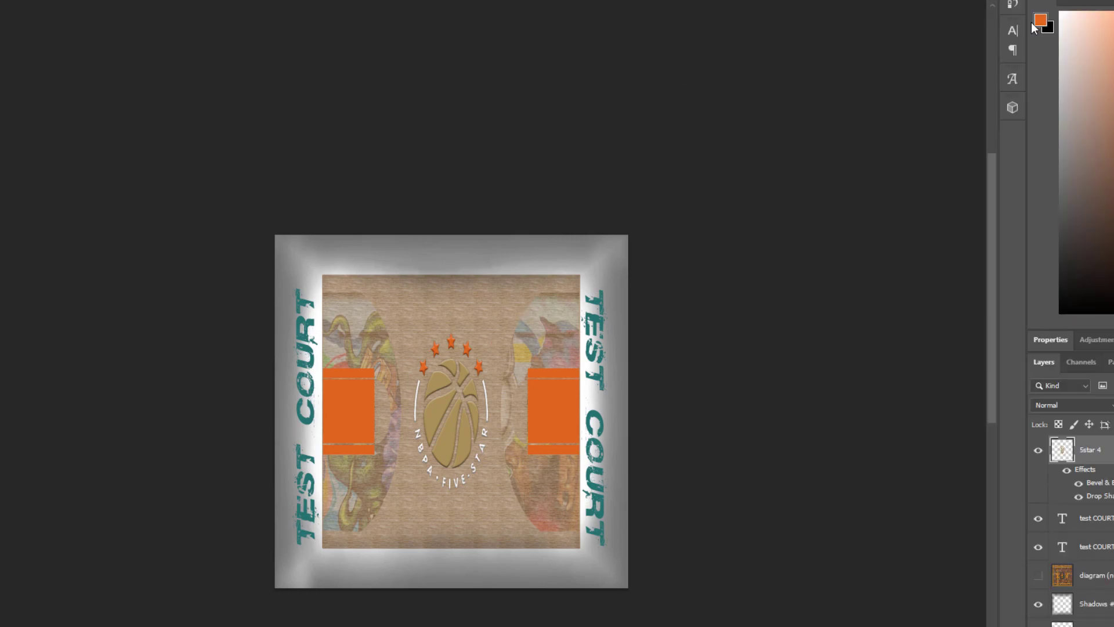
Switch to Photoshop and revert the court design to its initial court template.psd state in the document history.
click(1012, 7)
click(888, 40)
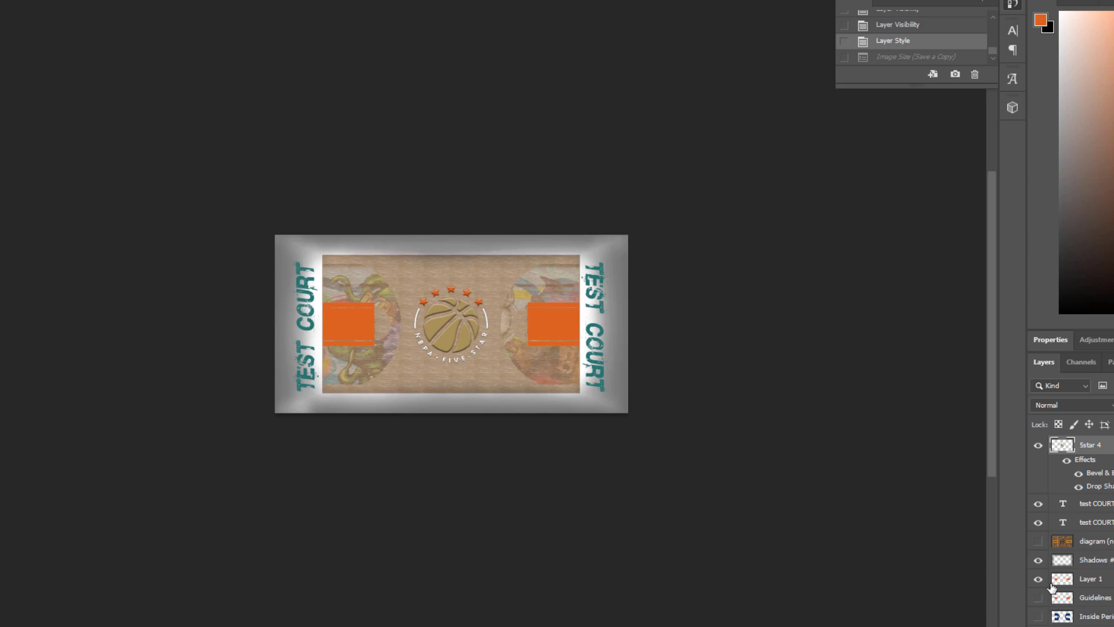
click(1038, 445)
click(1038, 445)
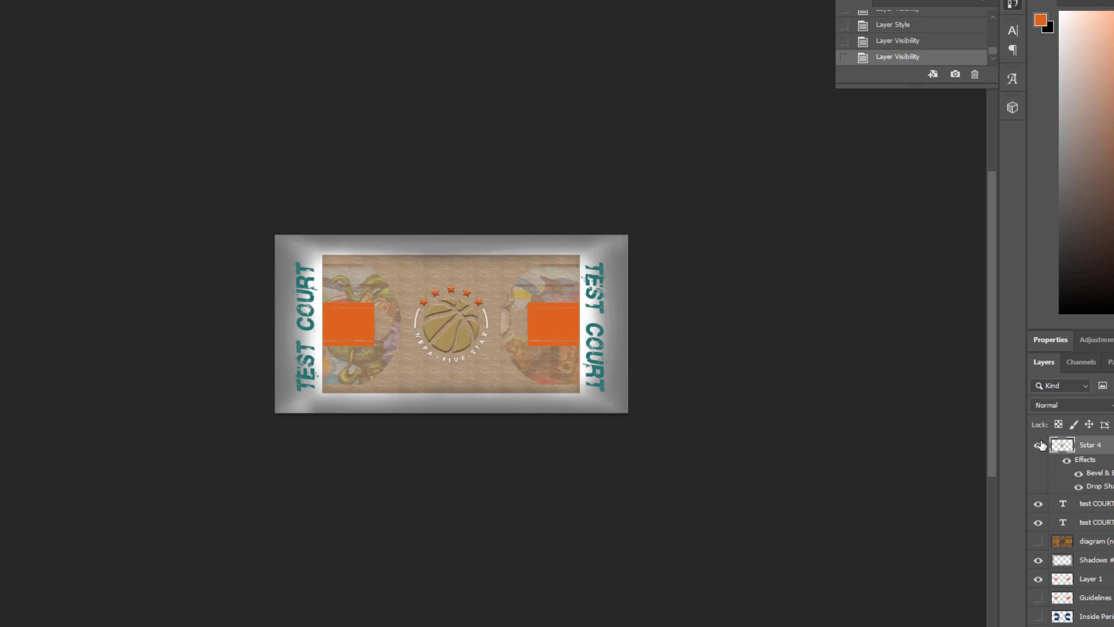
scroll(919, 41, up, 10)
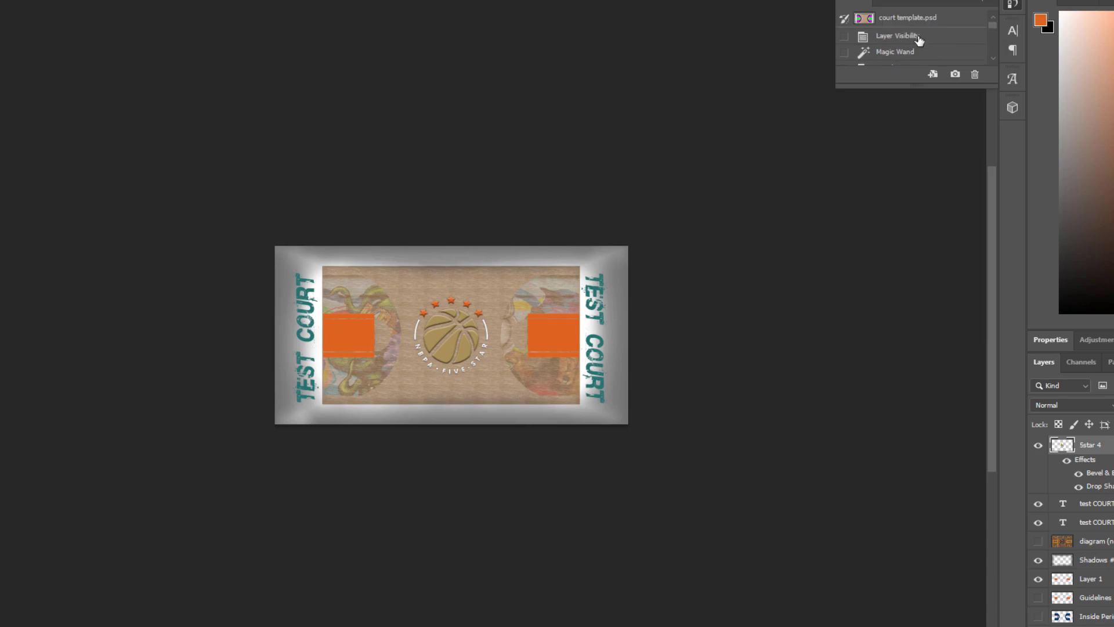
click(919, 26)
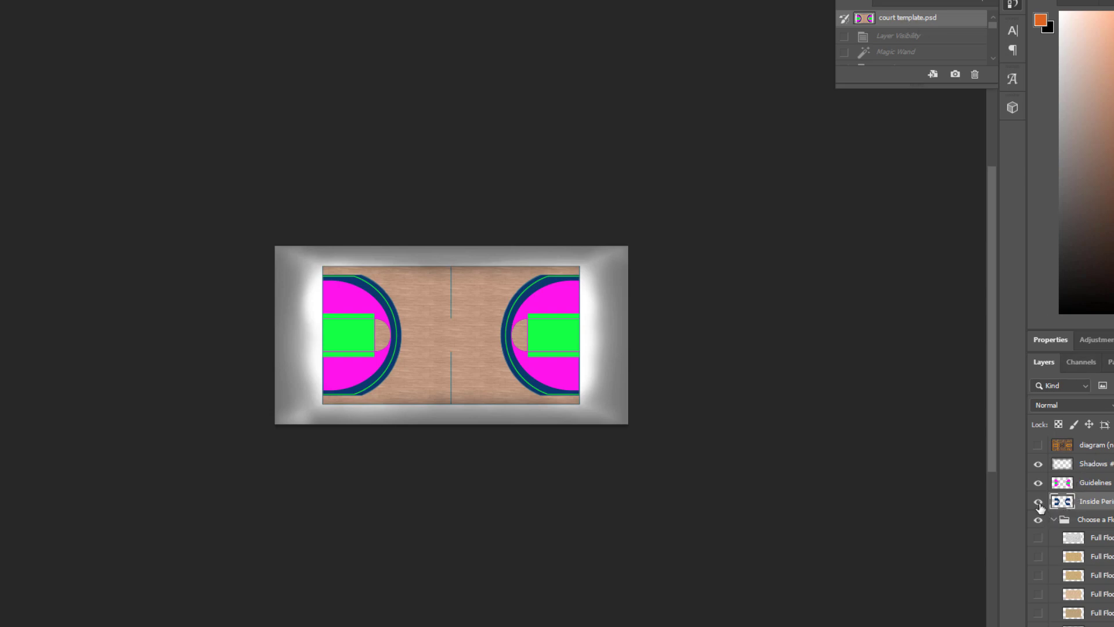
Hide the Guidelines and Inside Perimeter layers so only the shadows and wood floor are shown.
click(1038, 483)
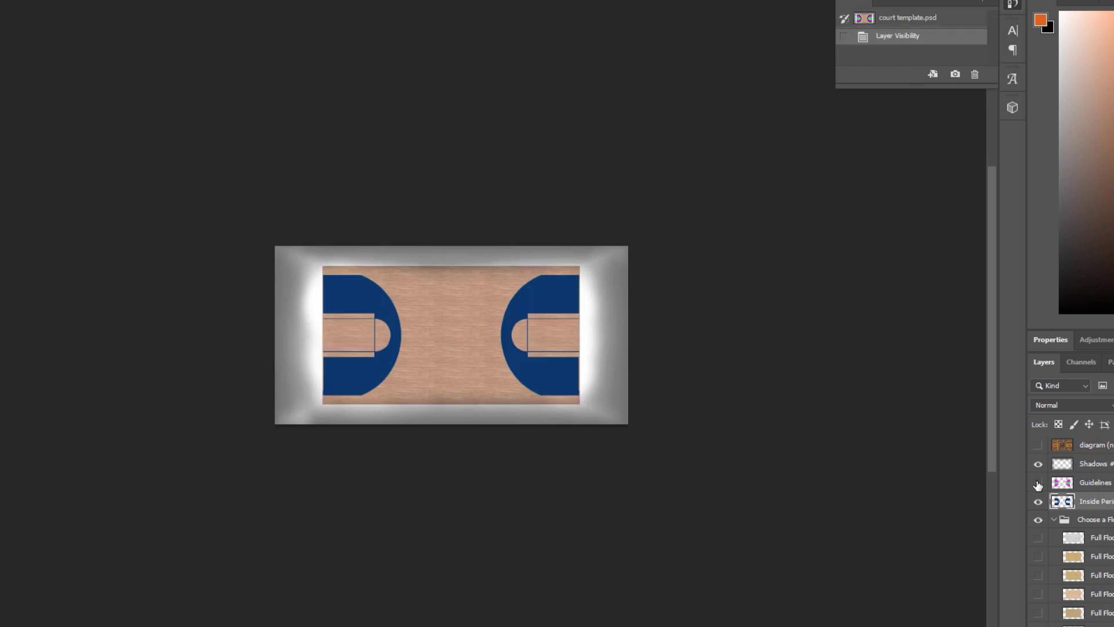
click(1038, 483)
click(1038, 483)
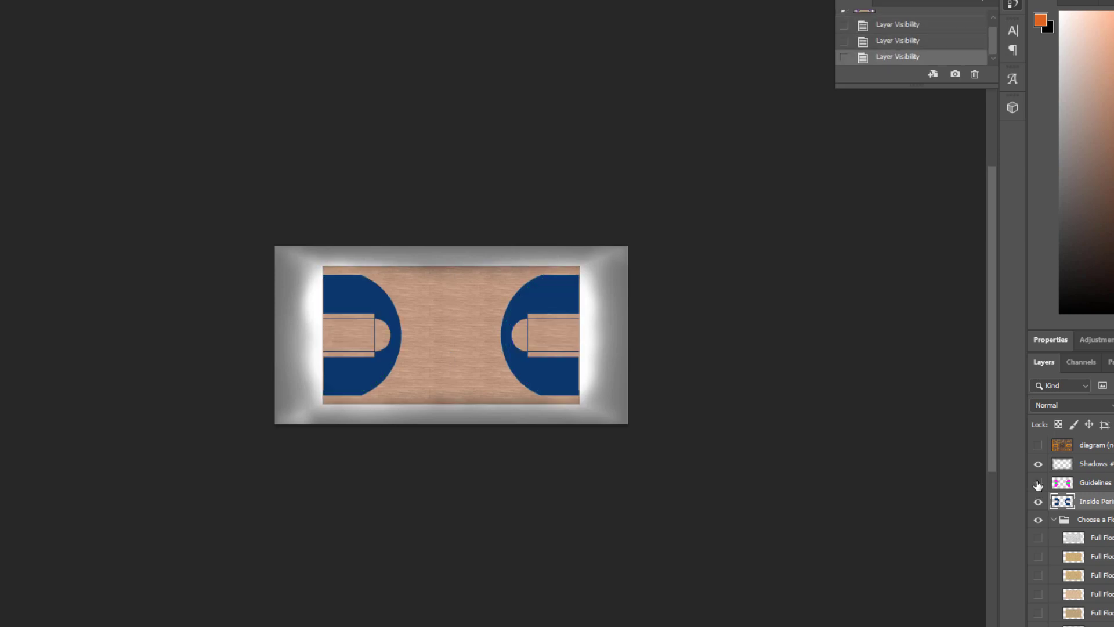
click(1038, 502)
click(1038, 502)
click(1039, 483)
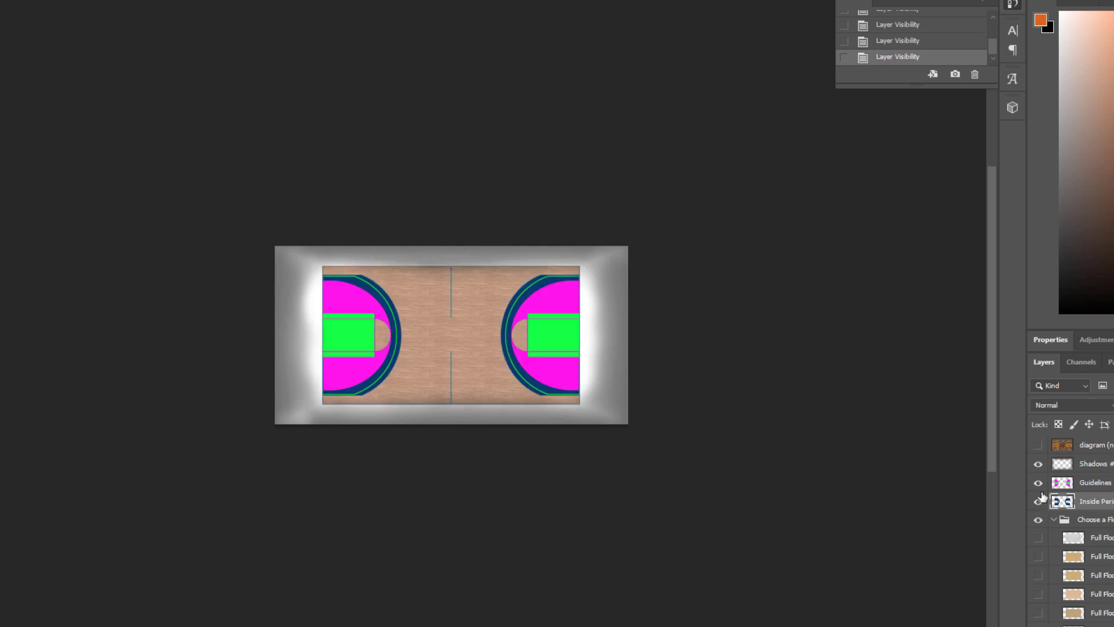
click(1038, 482)
click(1038, 503)
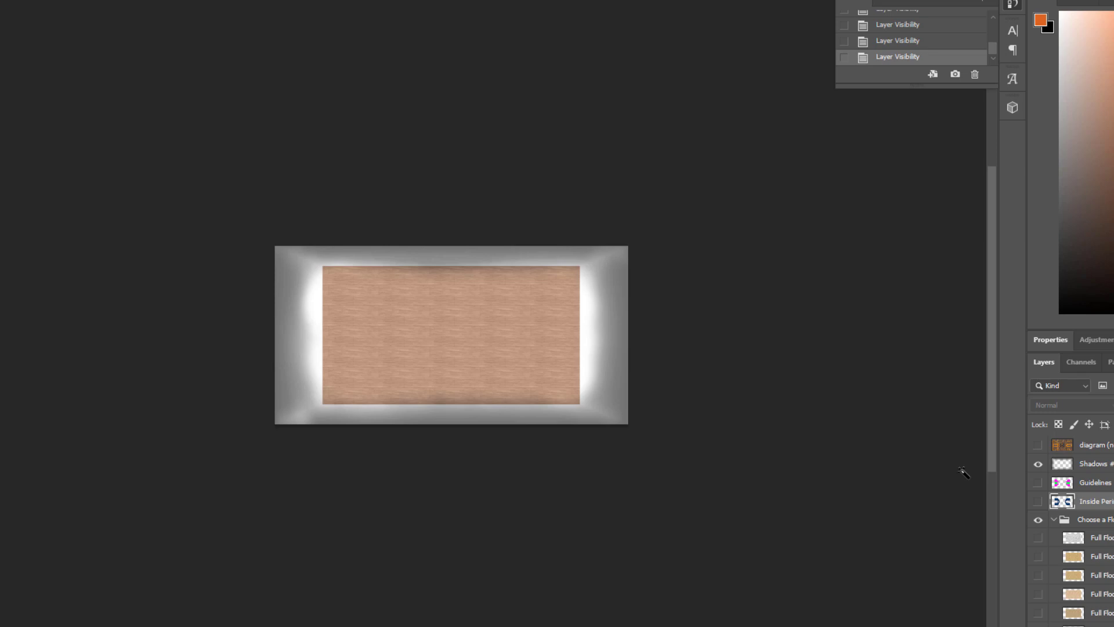
Resize the image to 2048 x 2048 pixels.
key(ctrl+alt+i)
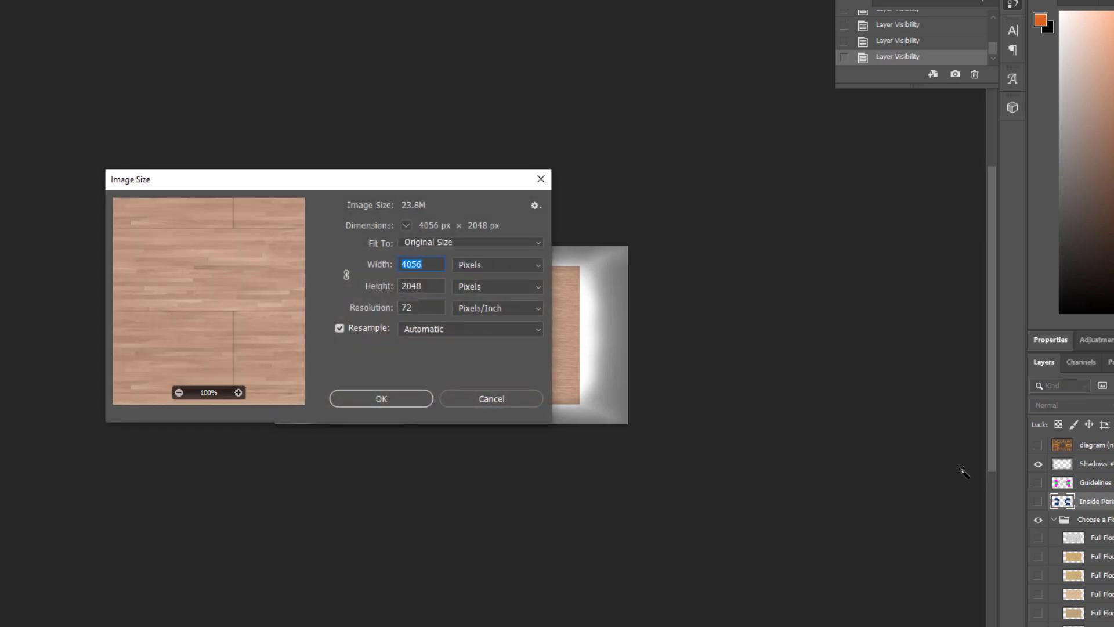
text(2048)
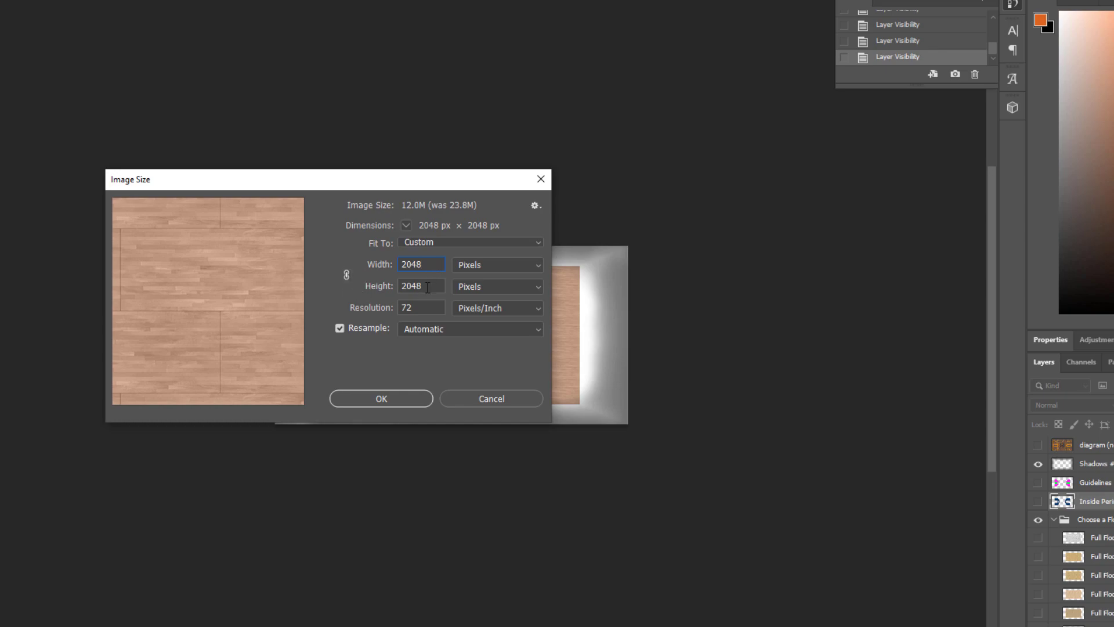
click(410, 399)
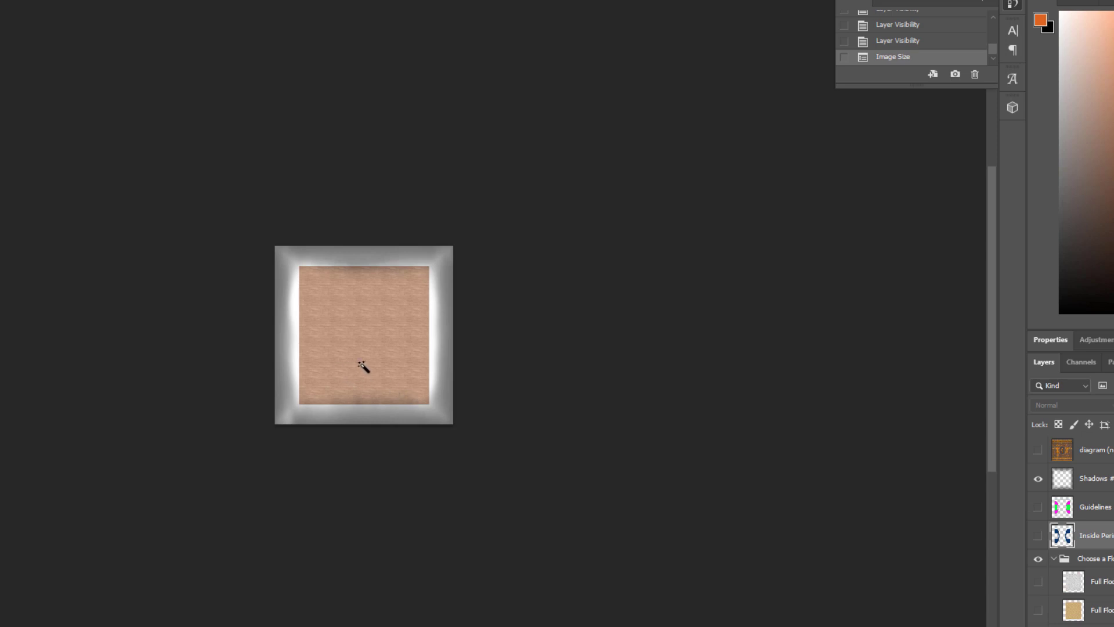
scroll(880, 56, up, 1)
scroll(880, 56, up, 2)
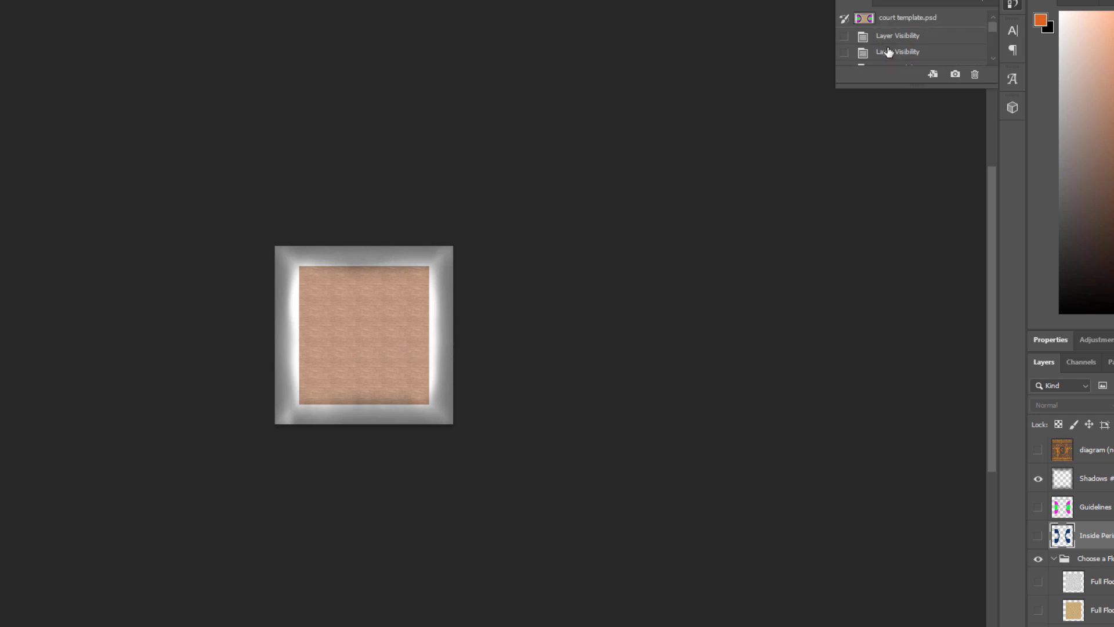
scroll(888, 52, down, 5)
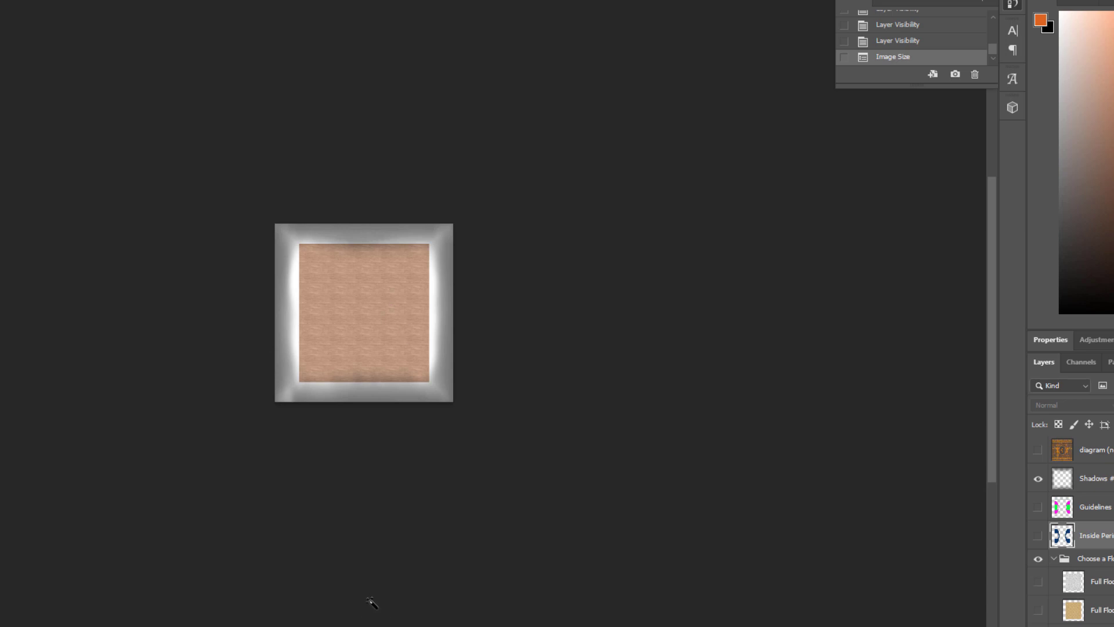
Save a copy of the court image on the computer as a JPEG named test, at Maximum quality 10 with Progressive format.
key(alt+f)
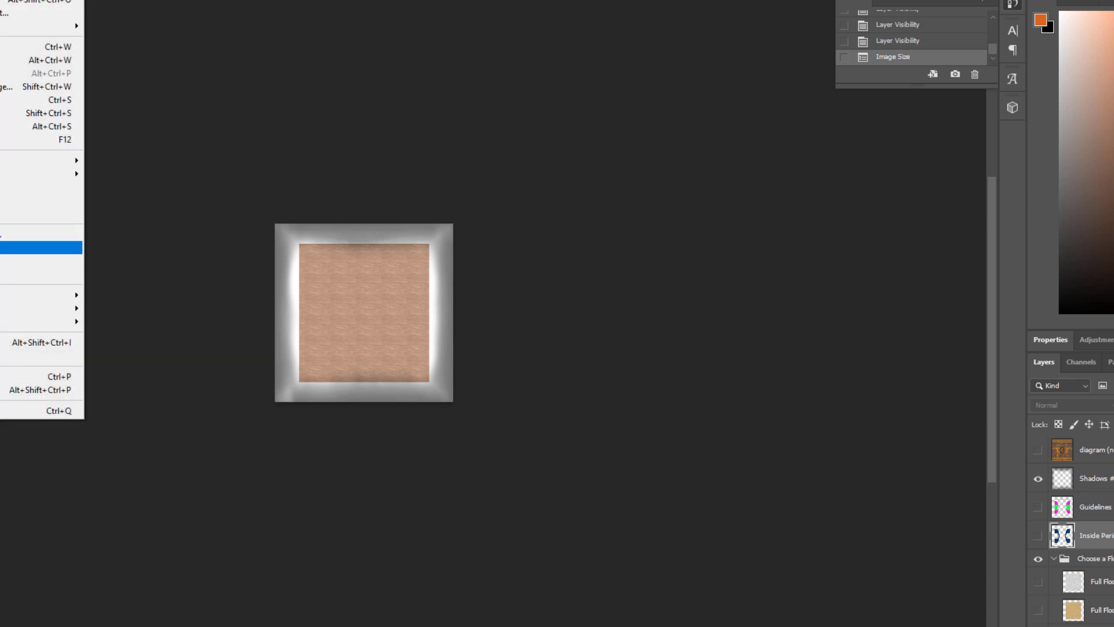
key(Return)
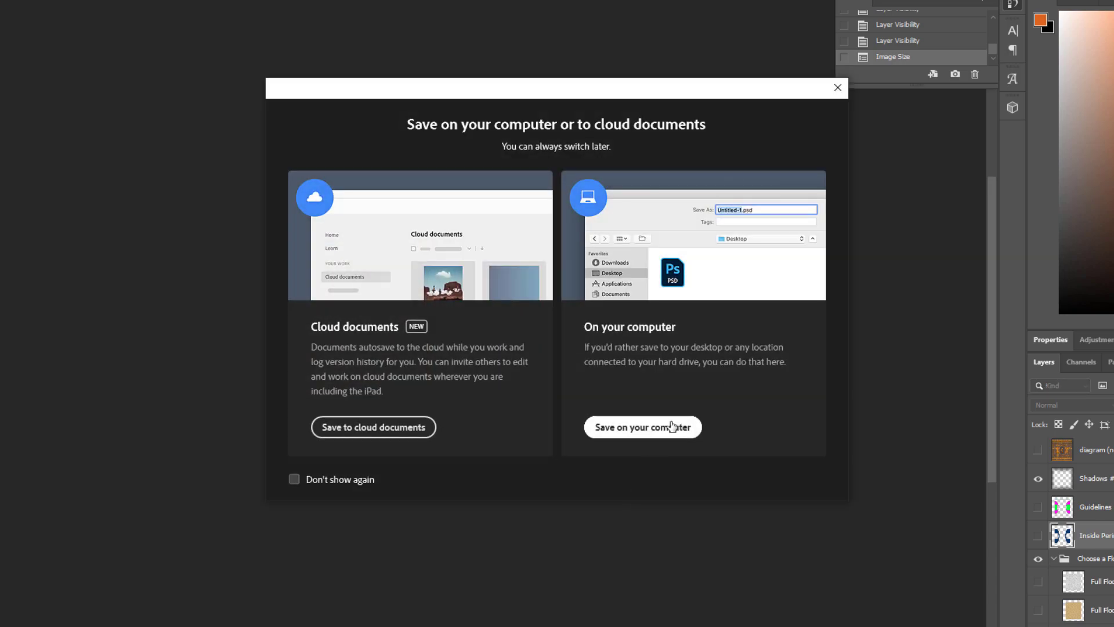
click(671, 428)
click(102, 259)
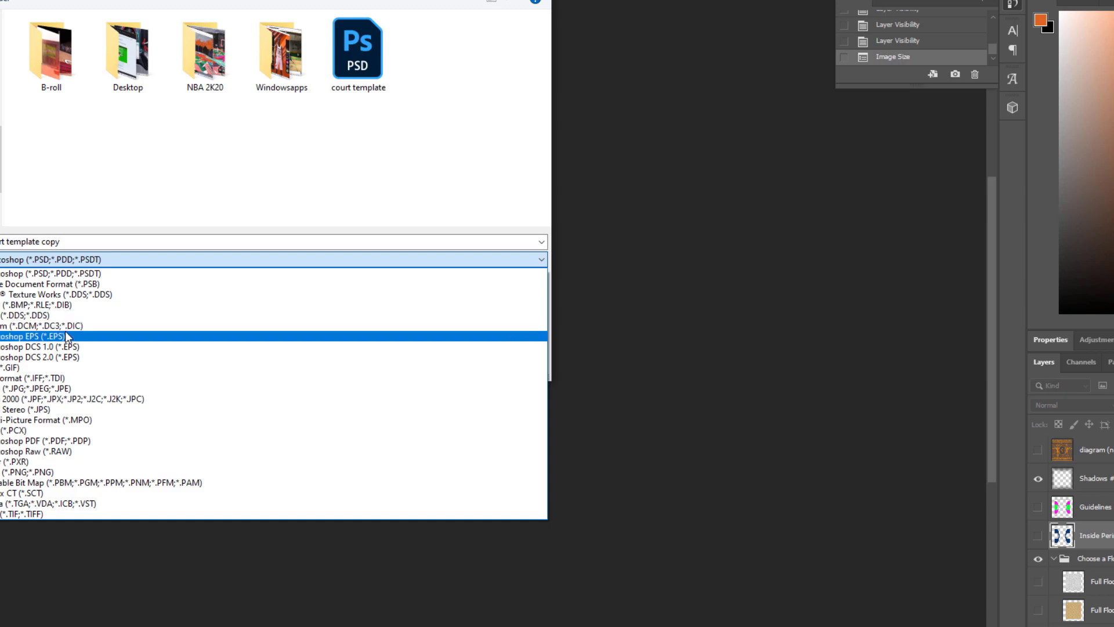
click(45, 389)
click(100, 242)
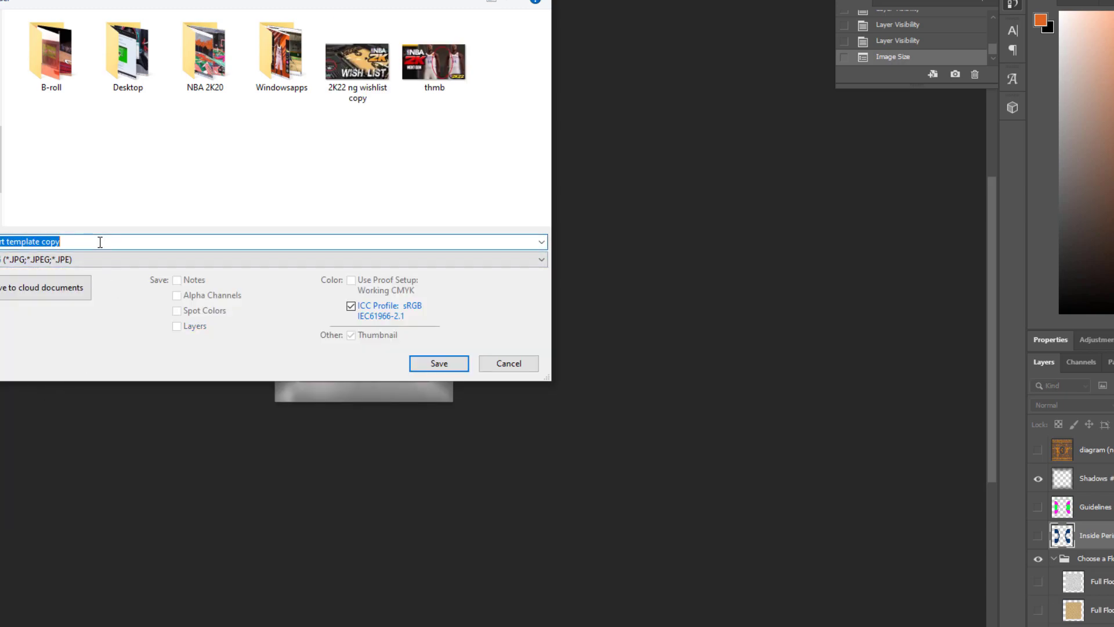
key(BackSpace)
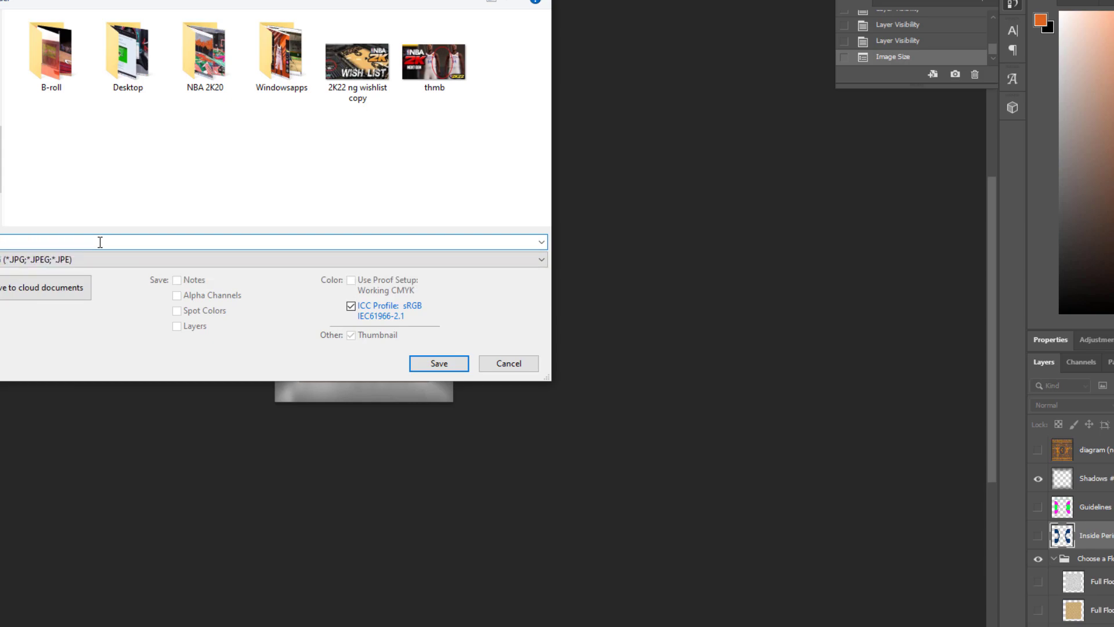
click(445, 364)
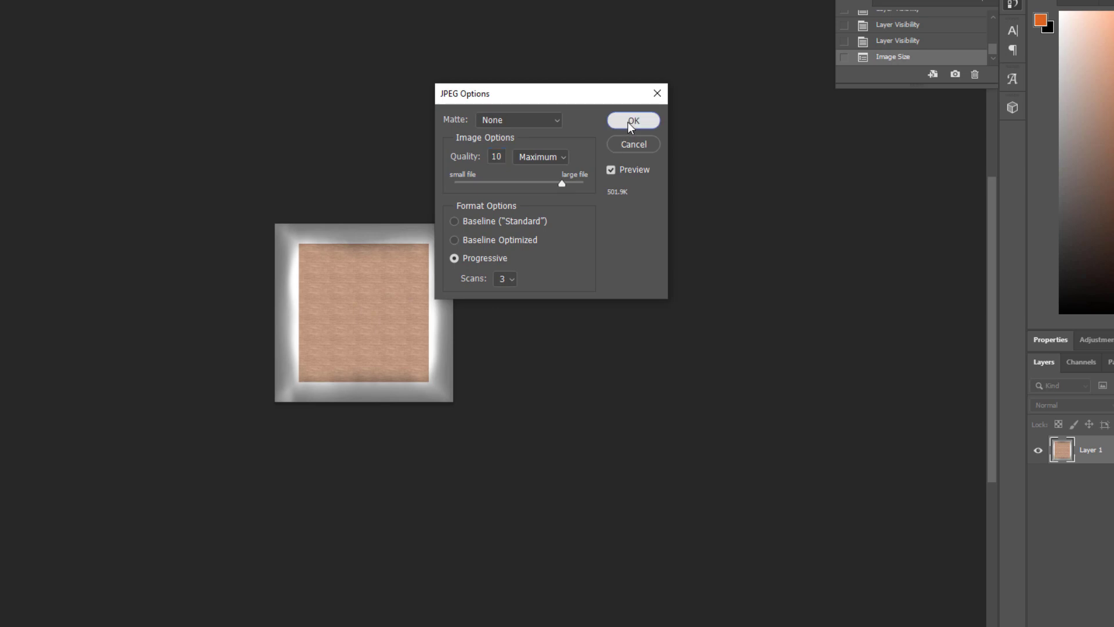
click(631, 122)
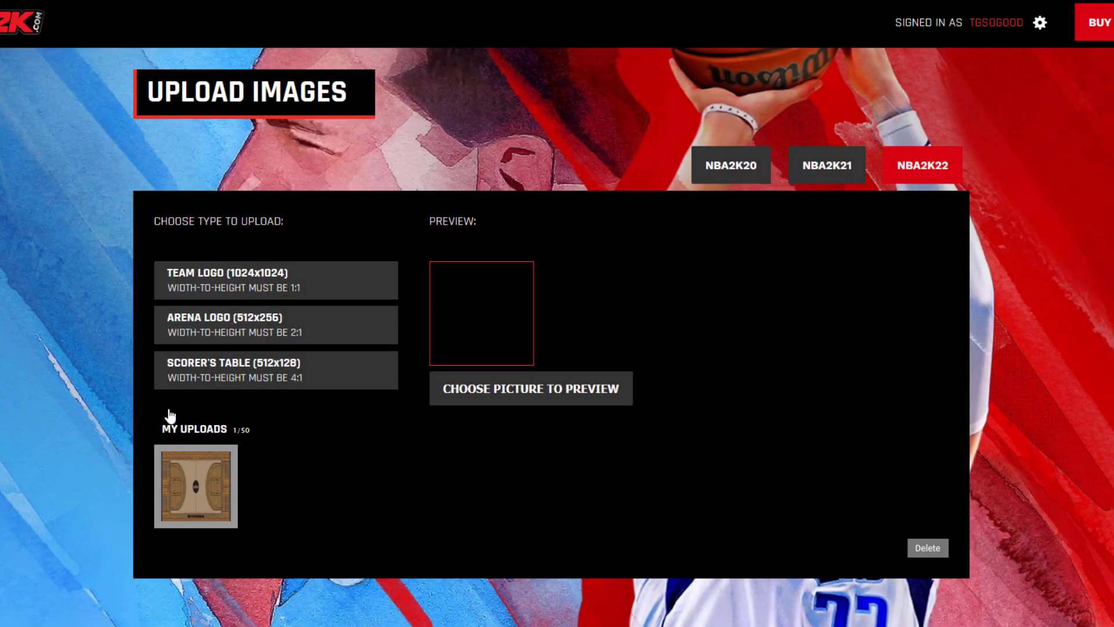
On the 2K Upload Images page, upload the test image as an NBA2K22 team logo.
click(323, 278)
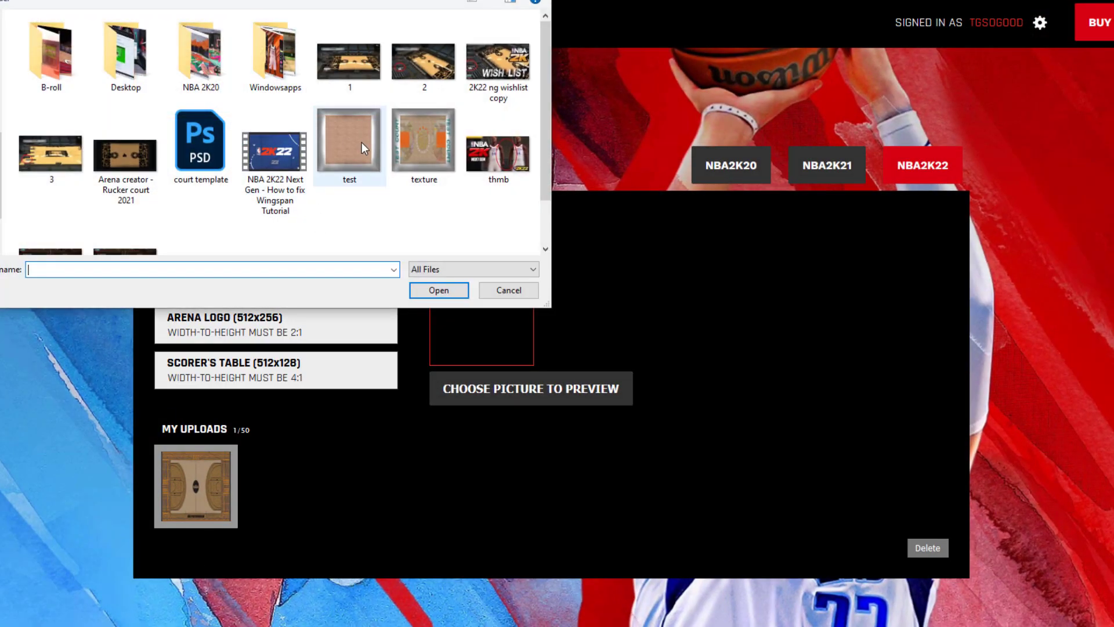
double_click(346, 149)
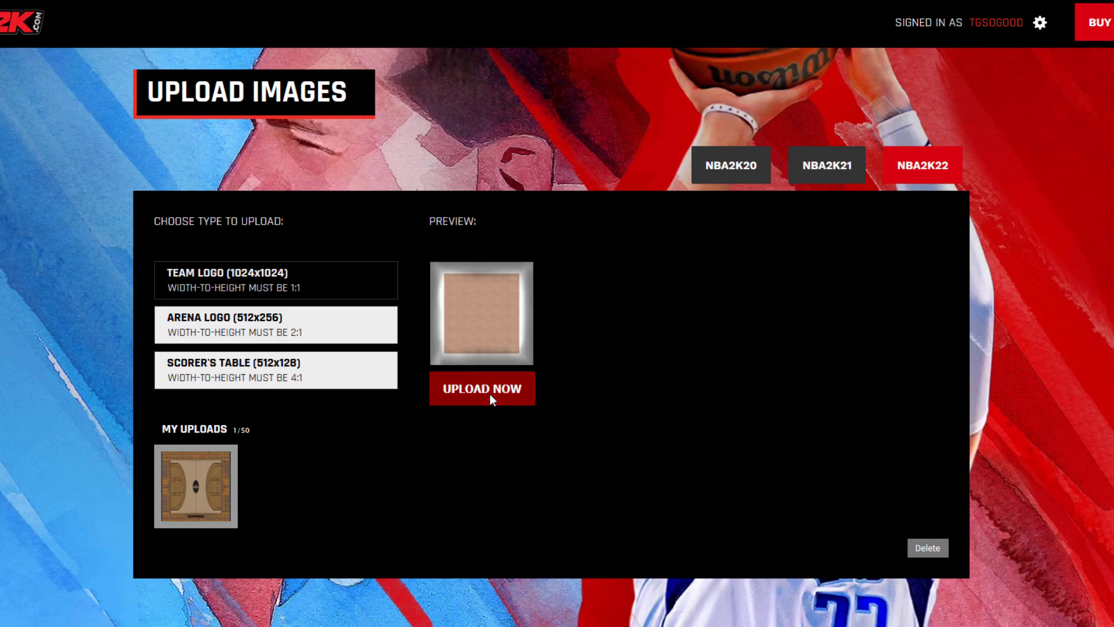
click(489, 394)
click(516, 327)
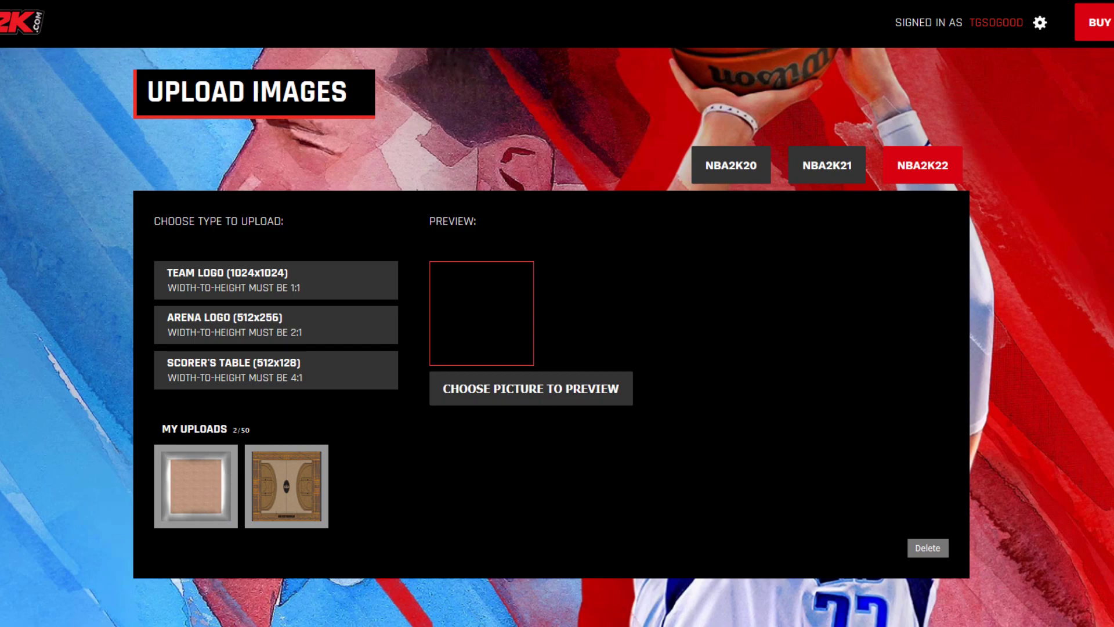
Switch back to NBA 2K22 and open the floor designer from the Relocation section's Design Arena option.
mouse_move(384, 626)
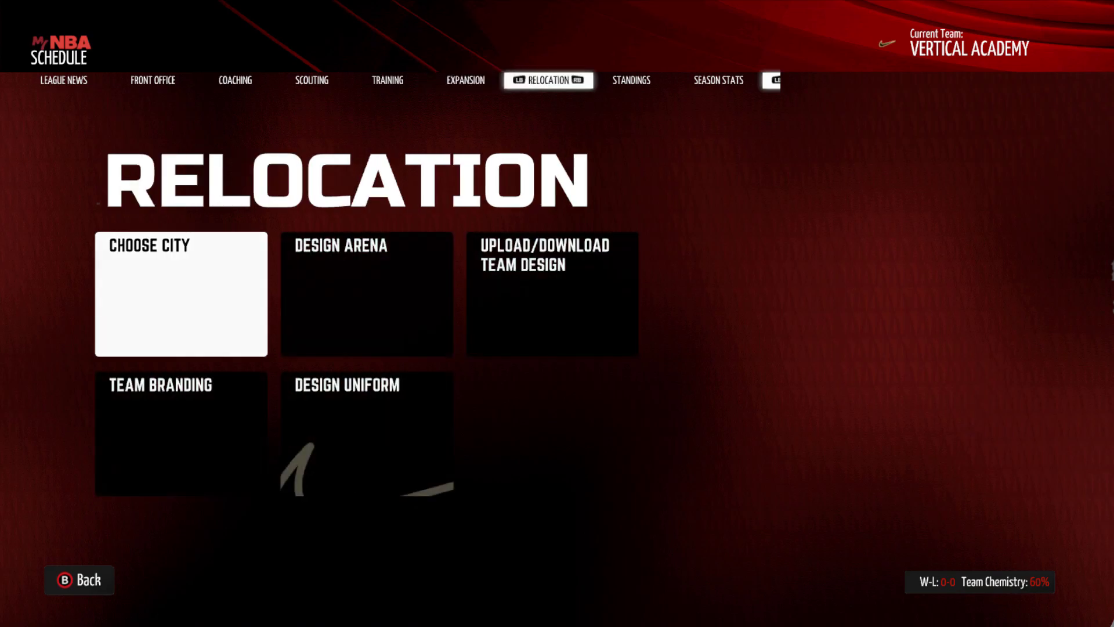
key(Right)
key(Return)
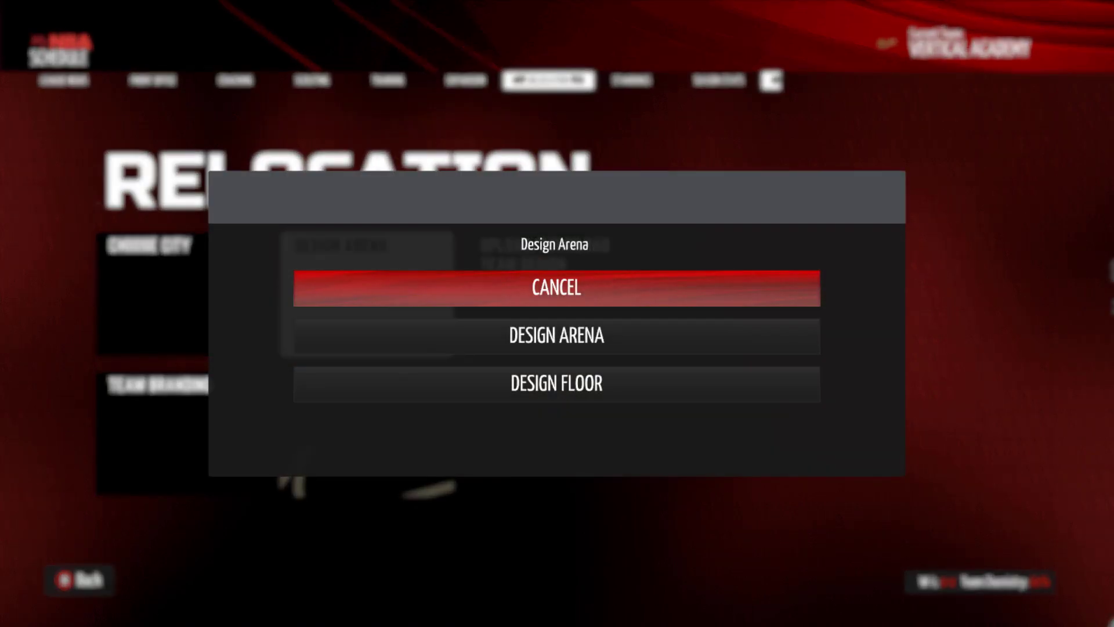
key(Down)
key(Down)
key(Return)
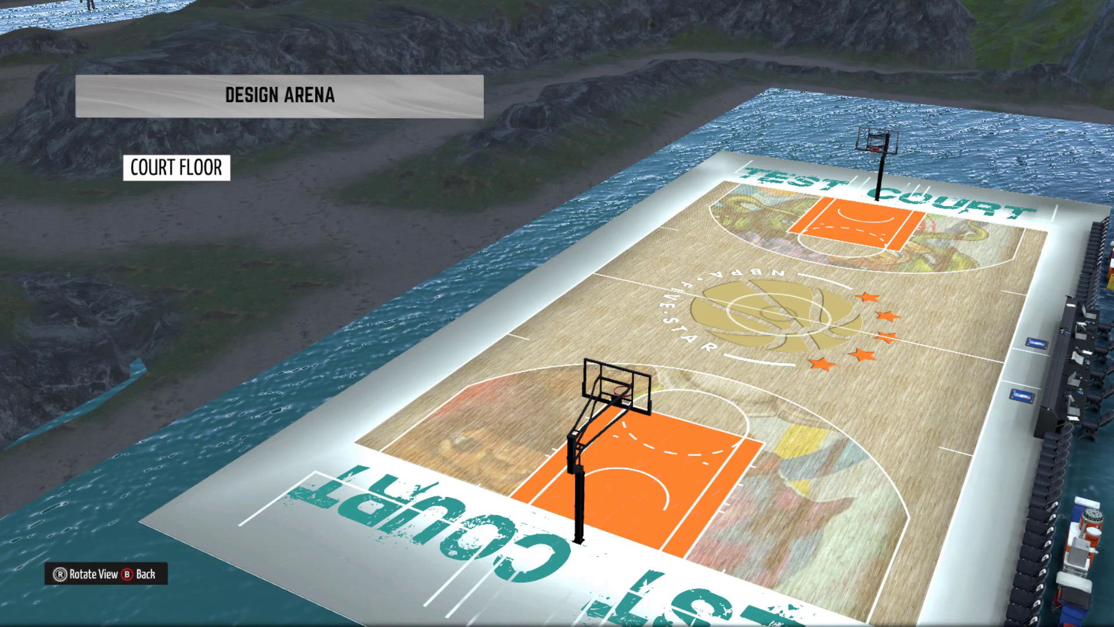
key(Right)
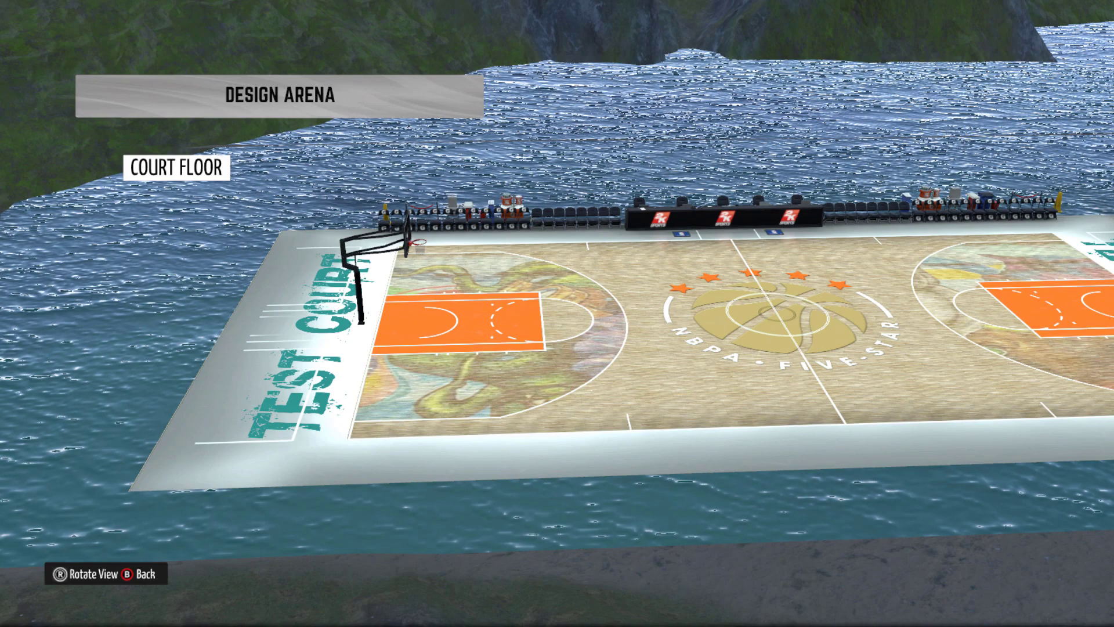
key(Down)
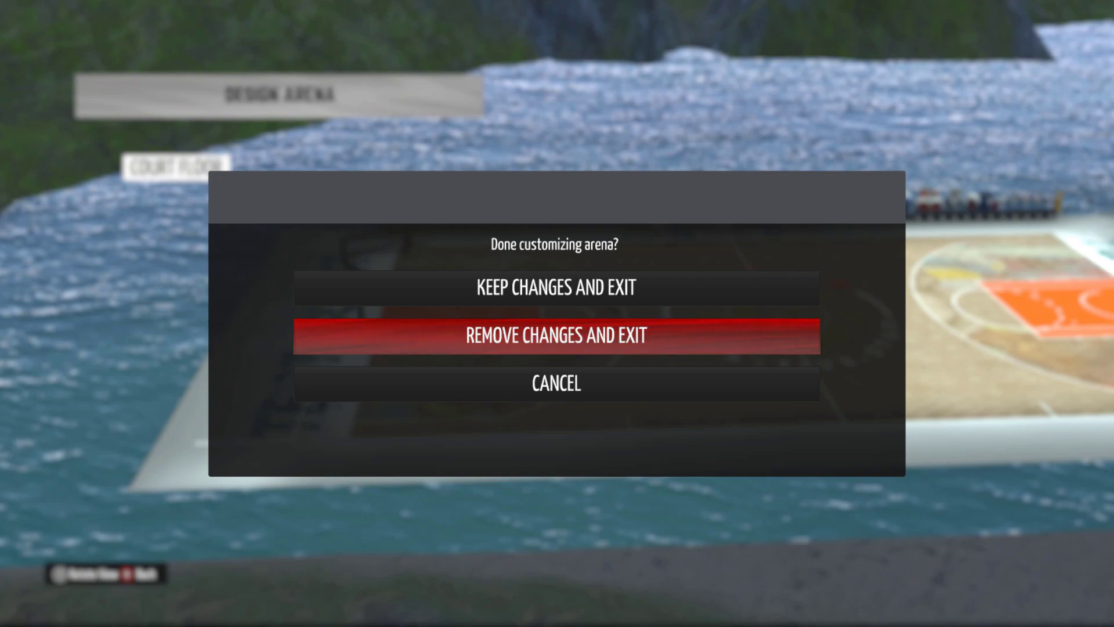
key(Down)
key(Return)
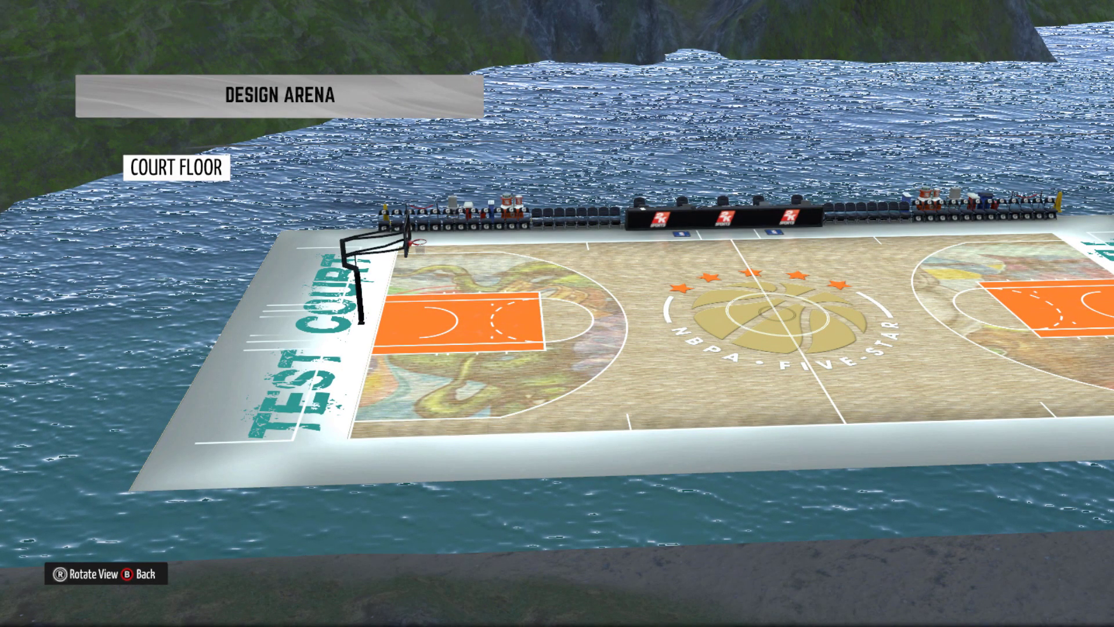
Open the court floor's Text & Images settings and go to the Center Court Logo option.
key(Return)
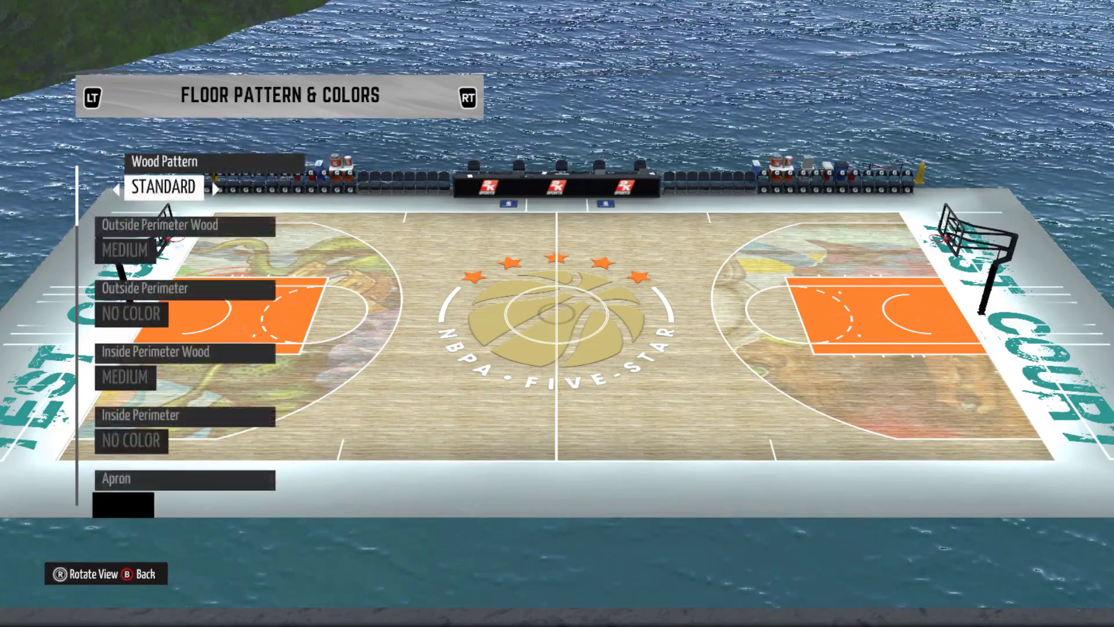
key(Page_Down)
key(Down)
key(Down)
key(Down)
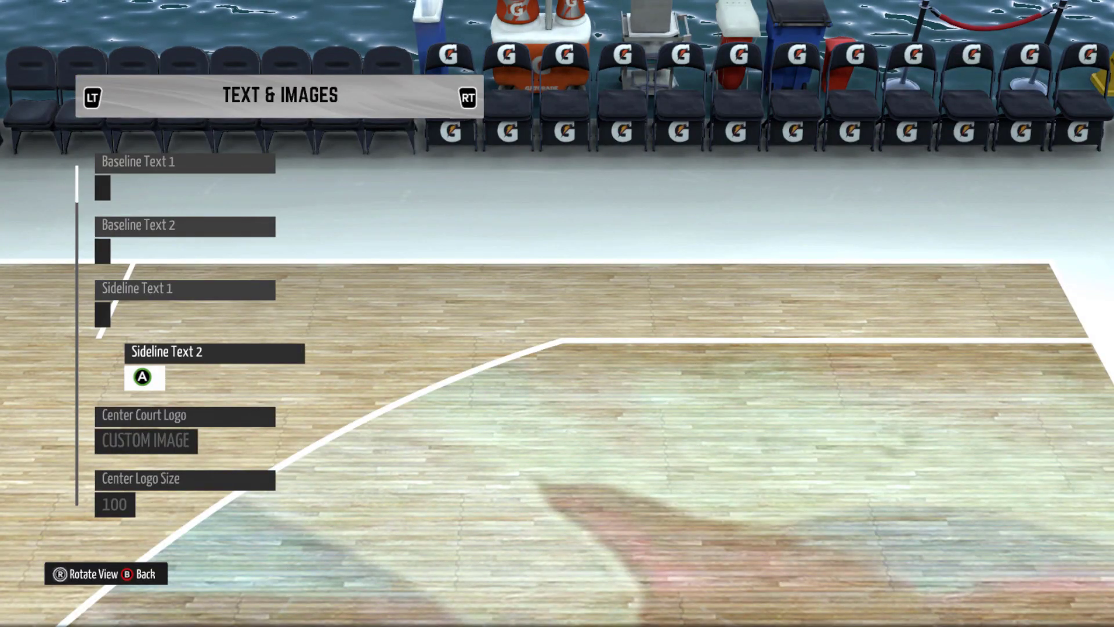
key(Down)
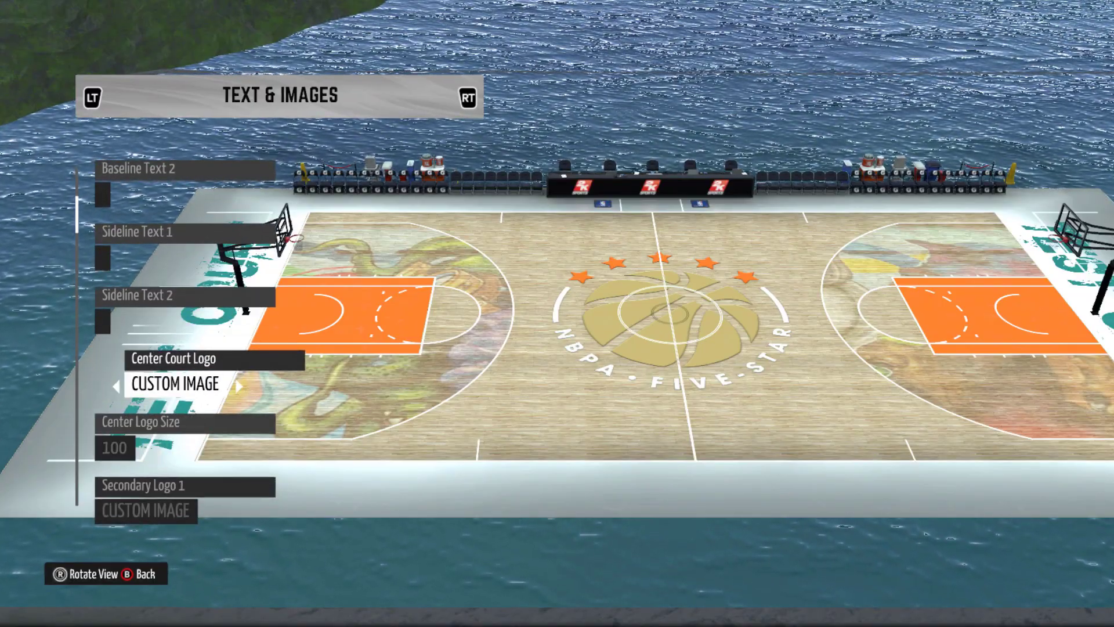
Reduce the Center Logo Size of the court floor to 62.
key(Down)
key(Left)
key(Left)
key(Left)
key(Left)
key(Left)
key(Left)
key(Left)
key(Left)
key(Left)
key(Left)
key(Left)
key(Left)
key(Left)
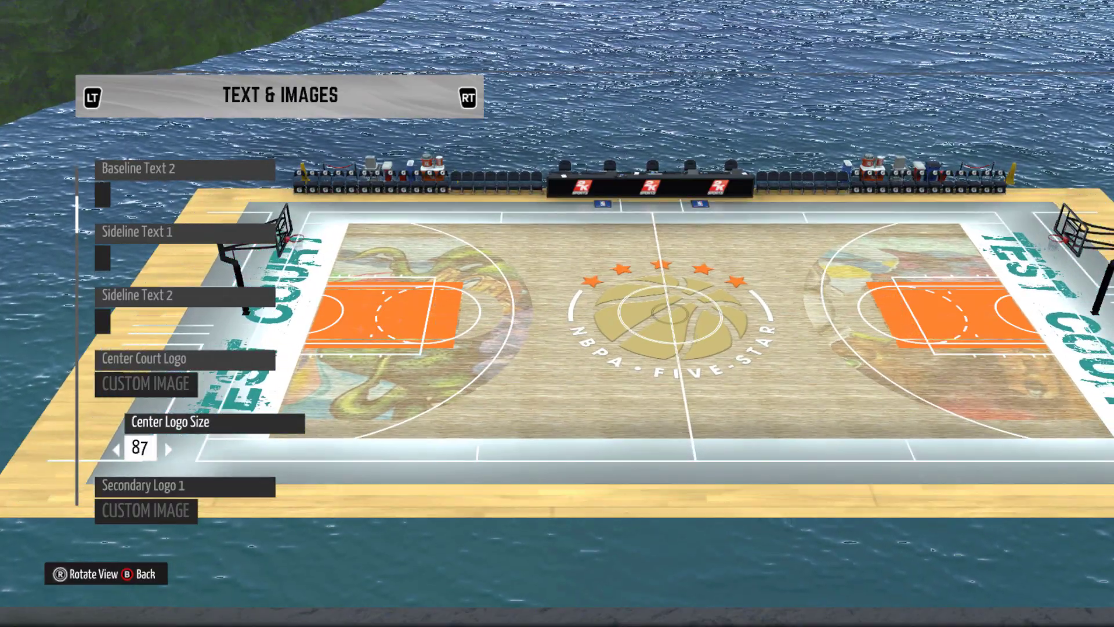
key(Left)
key(Left)
key(Left)
key(Left)
key(Left)
key(Left)
key(Left)
key(Left)
key(Left)
key(Left)
key(Left)
key(Left)
key(Left)
key(Left)
key(Left)
key(Left)
key(Left)
key(Left)
key(Left)
key(Left)
key(Right)
key(Right)
key(Right)
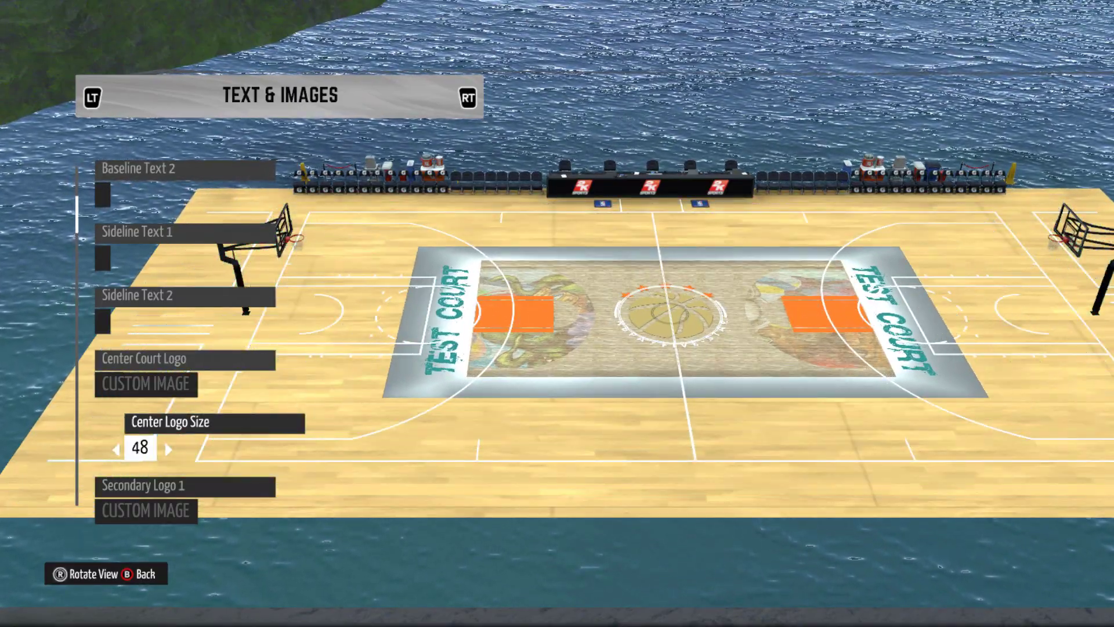
key(Right)
key(Right)
key(Right)
key(Right)
key(Right)
key(Right)
key(Right)
key(Right)
key(Right)
key(Right)
key(Right)
key(Right)
key(Right)
key(Right)
Replace the Center Court Logo with the uploaded court image from My Images.
key(Up)
key(Up)
key(Up)
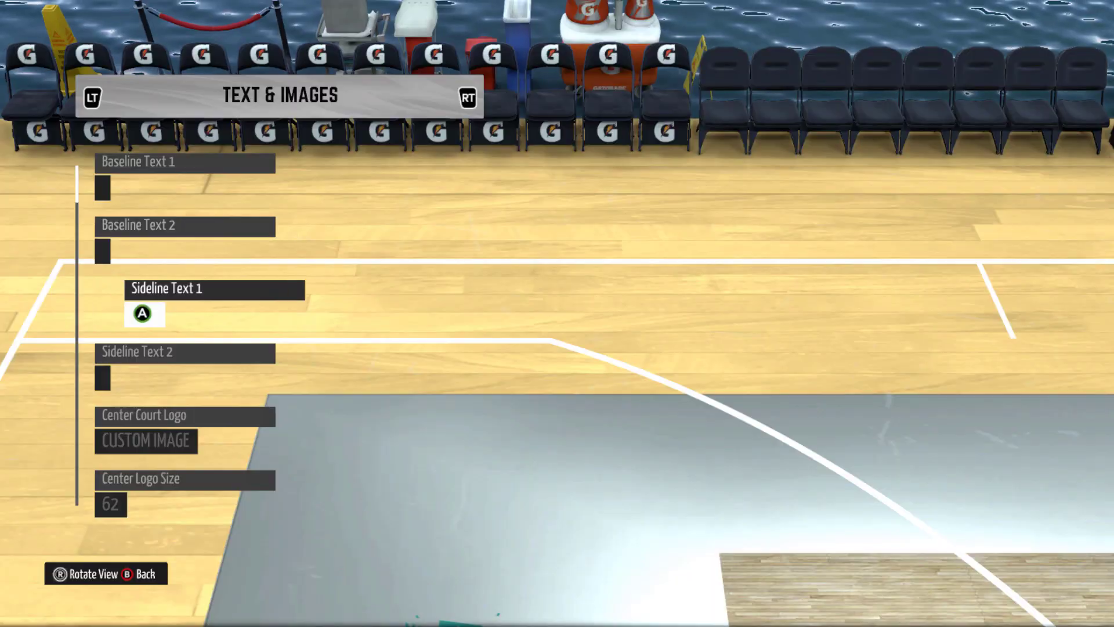
key(Down)
key(Down)
key(Return)
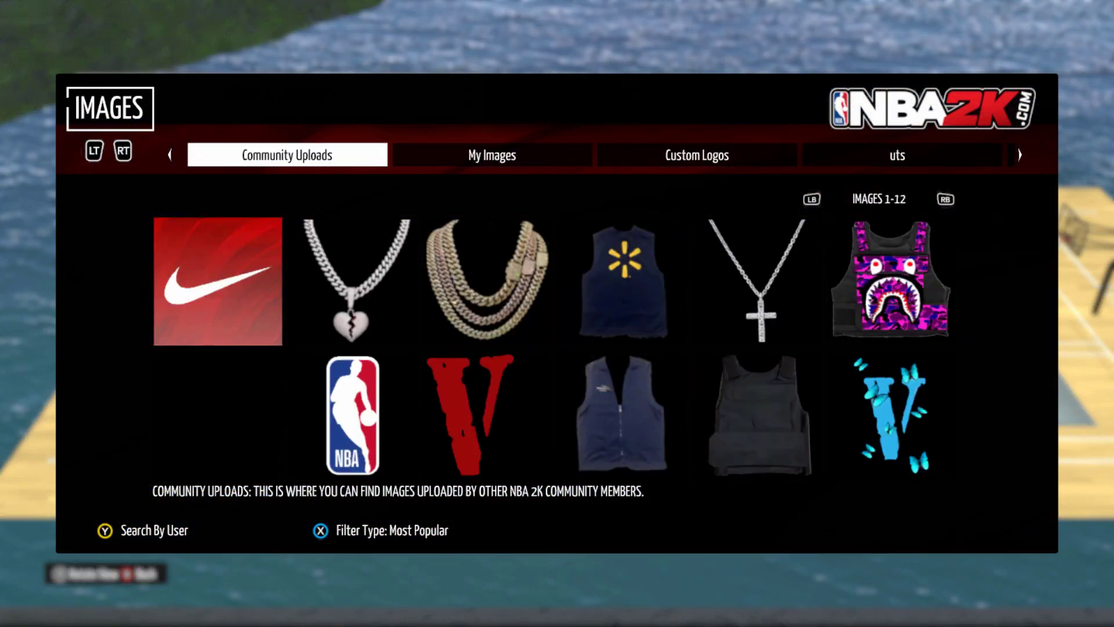
key(Page_Down)
key(Page_Up)
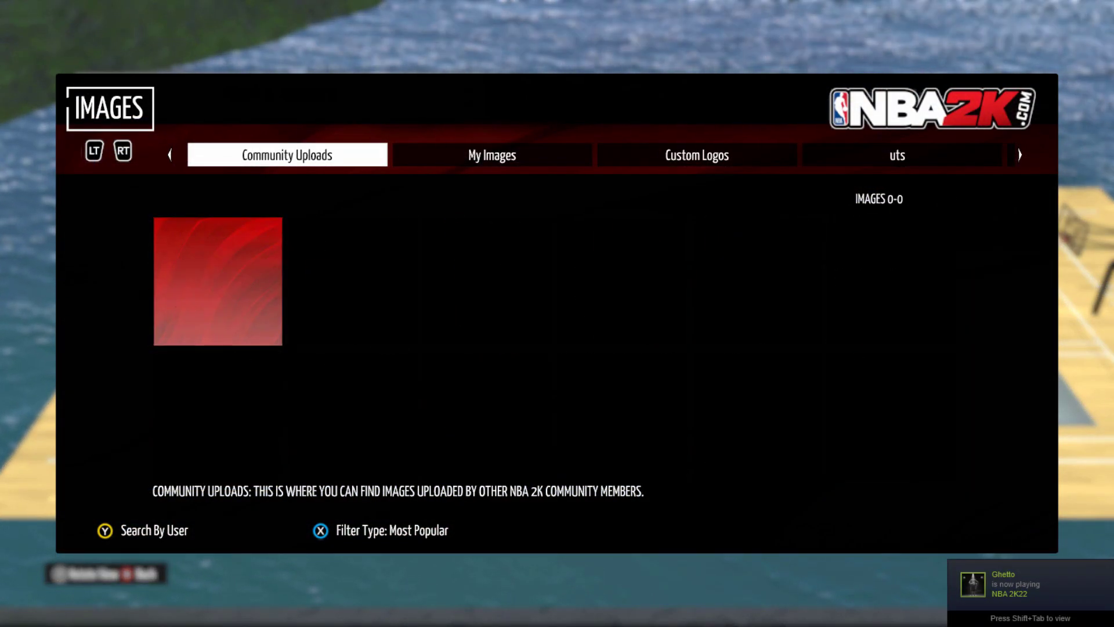
key(Page_Down)
key(Return)
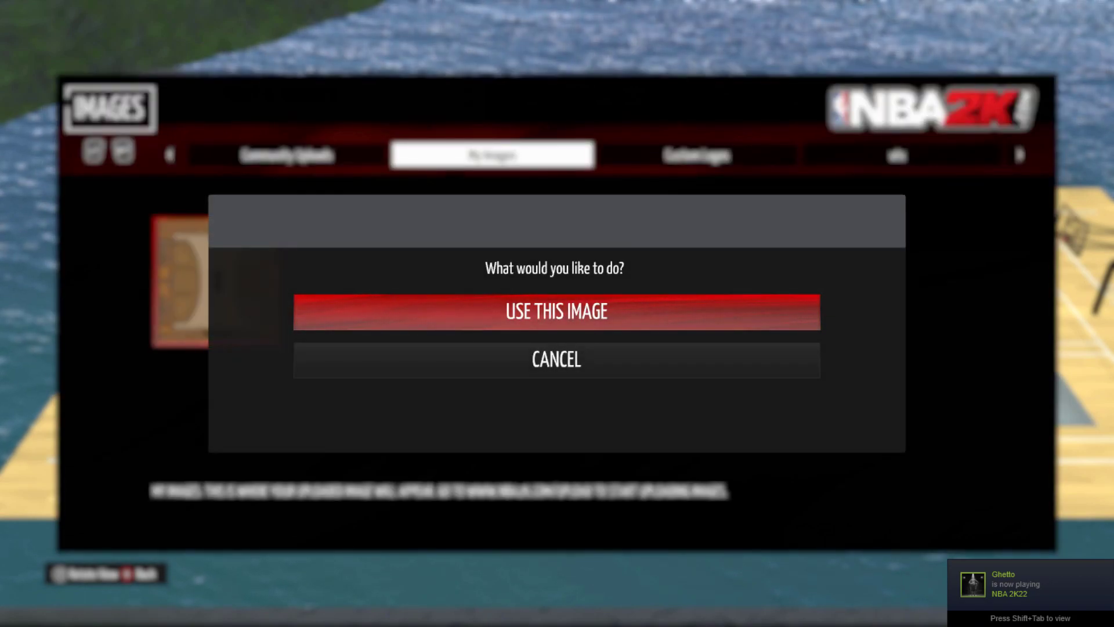
key(Return)
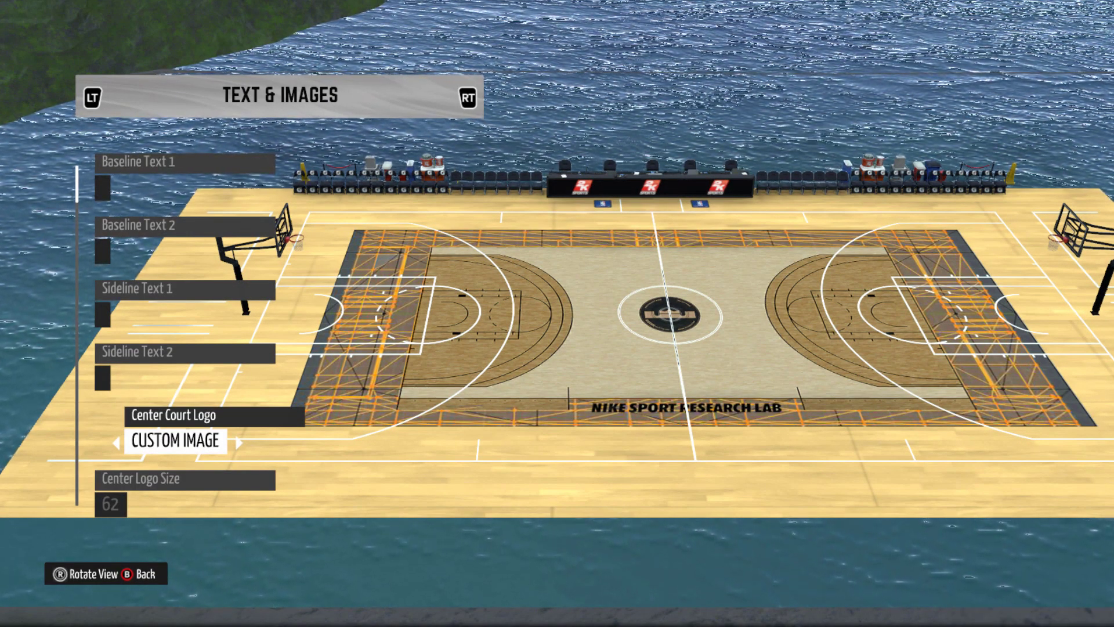
Set the Center Logo Size to 100 so the custom image covers the full court, and inspect the floor.
key(Down)
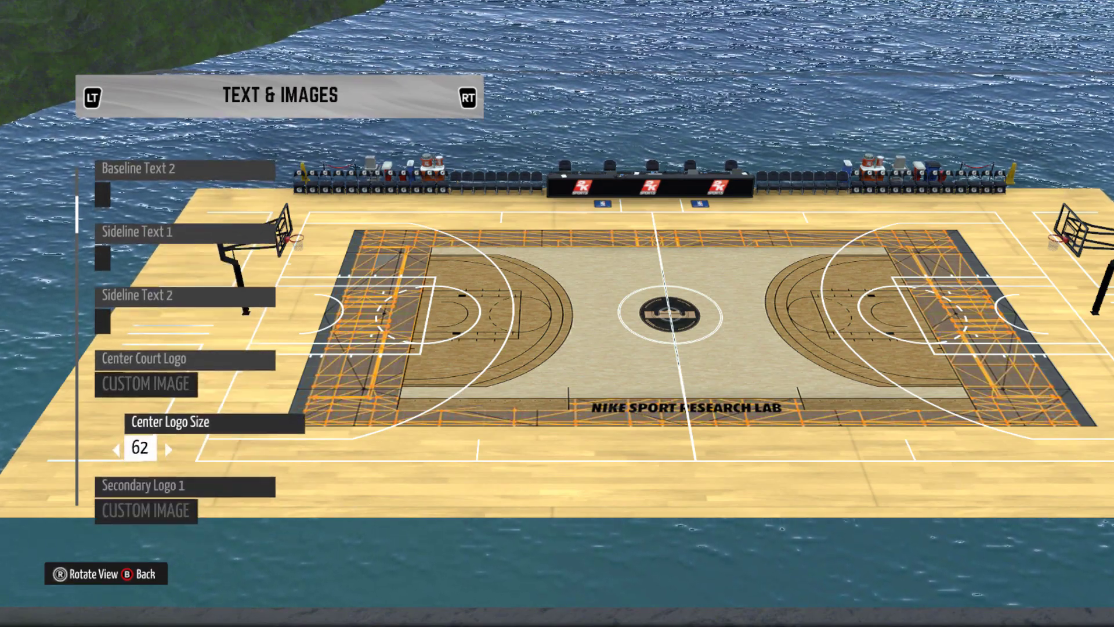
key(Right)
key(Right)
key(Right)
key(Right)
key(Right)
key(Right)
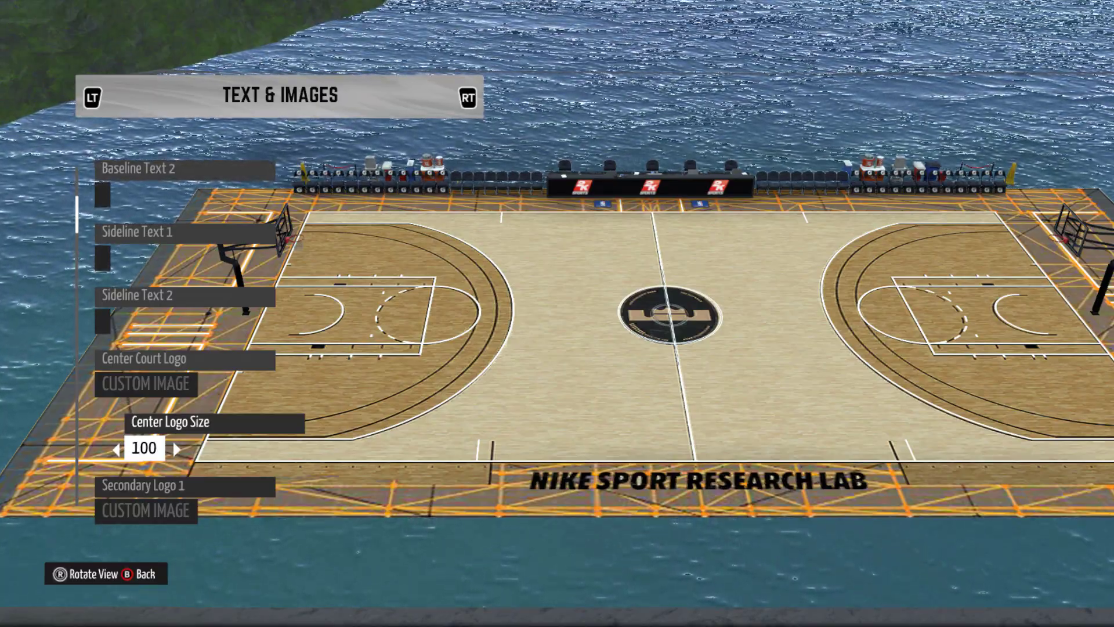
key(r)
key(r)
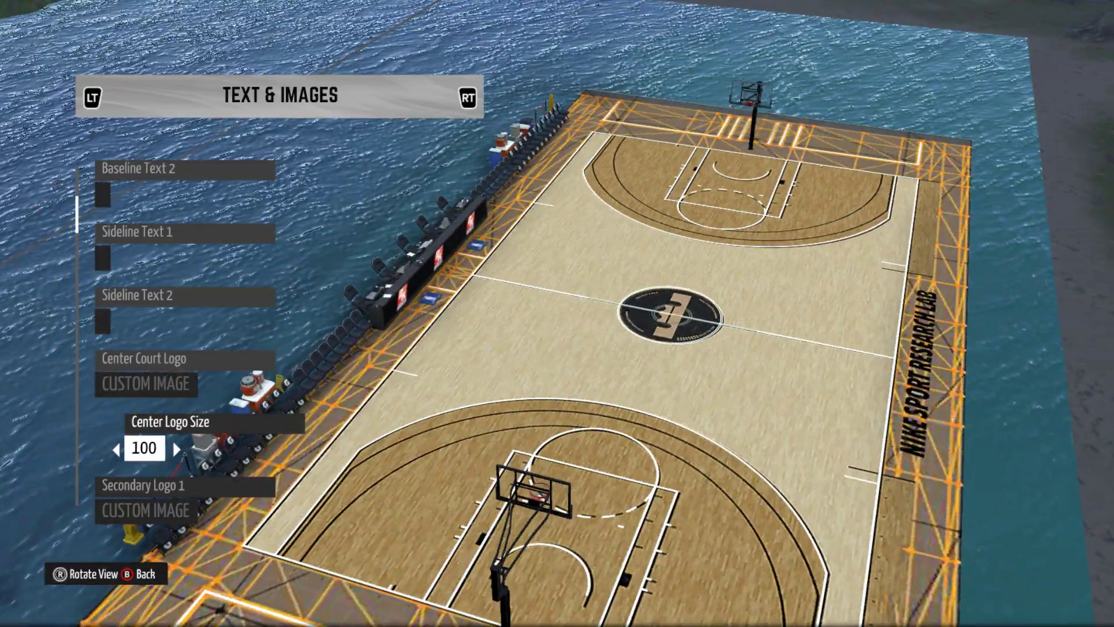
key(r)
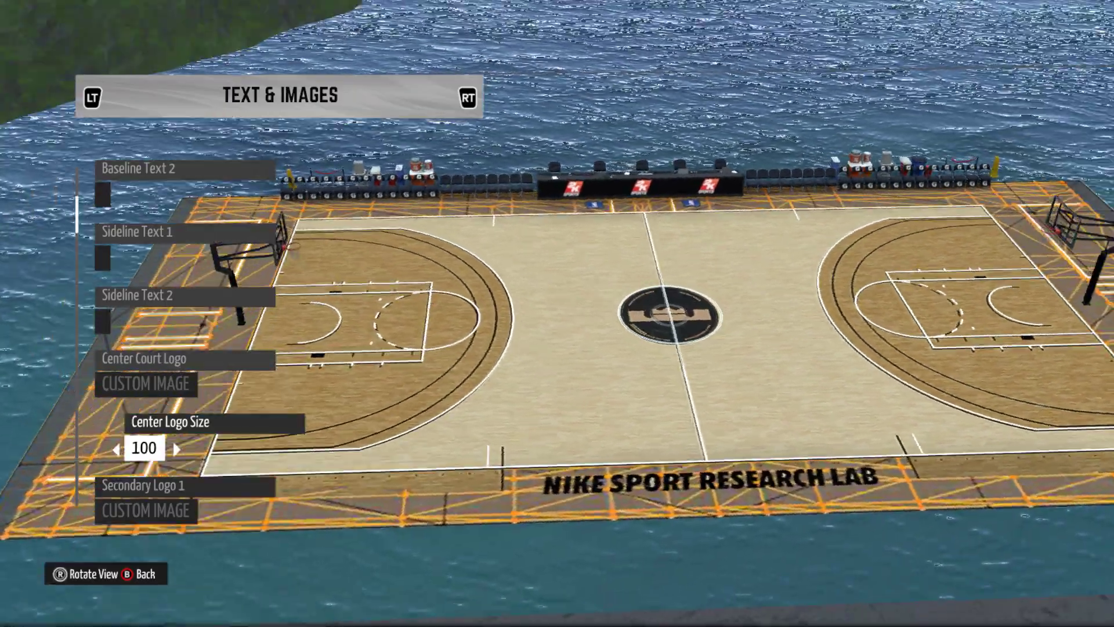
Shrink the custom court image by reducing the Center Logo Size to 34.
key(Down)
key(Up)
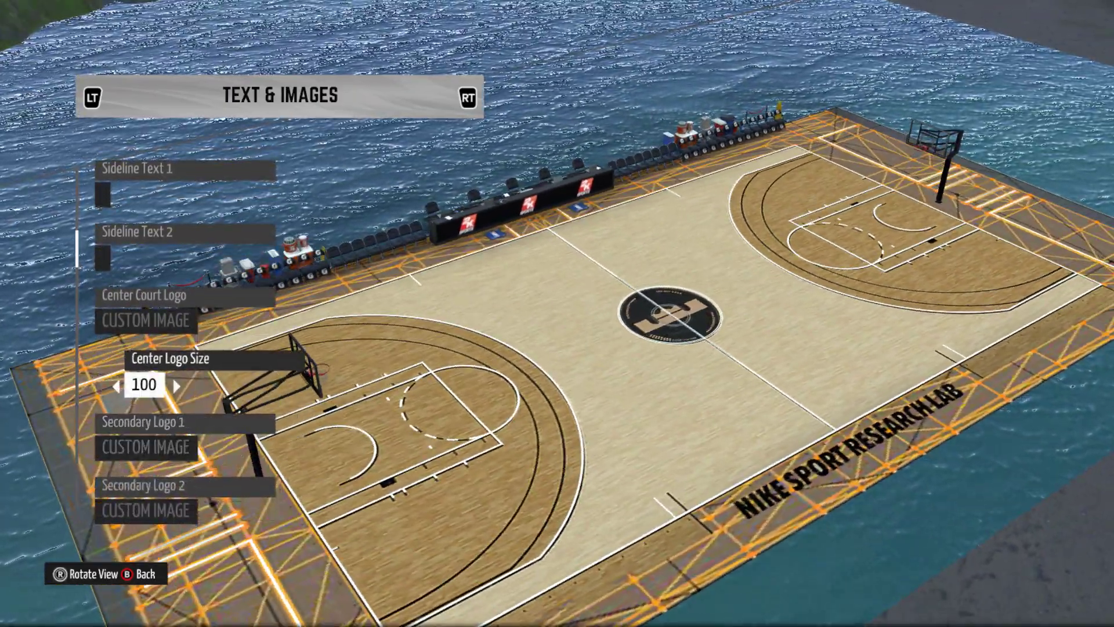
key(Left)
key(Left)
key(Left)
key(Left)
key(Left)
key(Left)
key(Left)
key(Left)
key(Left)
key(Left)
key(Left)
key(Left)
key(Left)
key(Left)
key(Left)
key(Left)
key(Left)
key(Left)
key(Left)
key(Left)
key(Left)
key(Left)
key(Left)
key(Left)
key(Left)
key(Left)
key(Left)
key(Left)
key(Left)
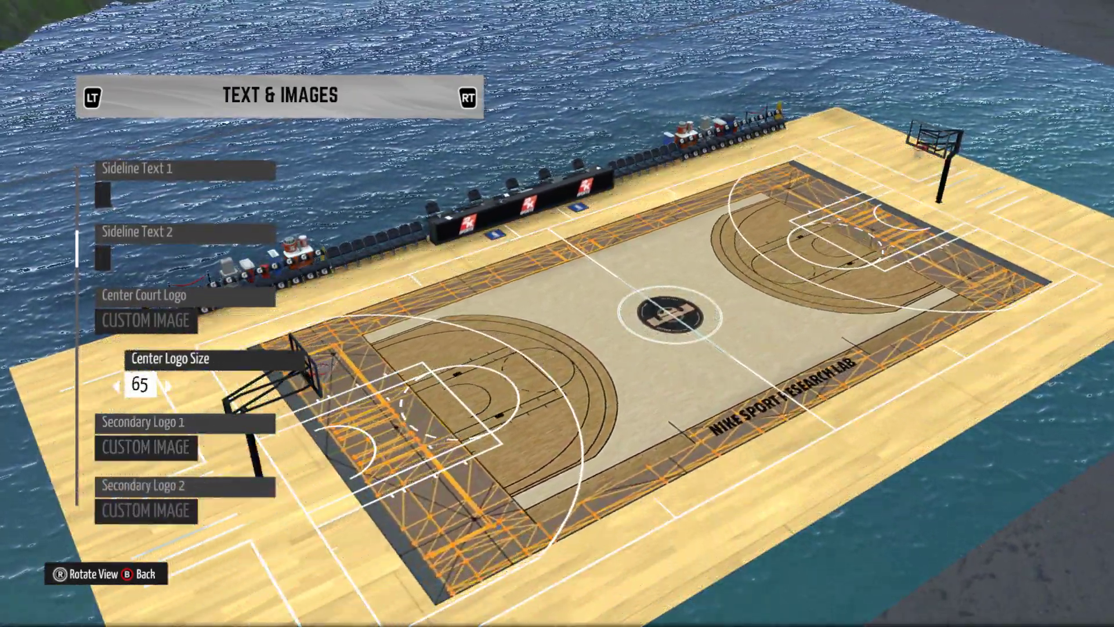
key(Left)
key(Left)
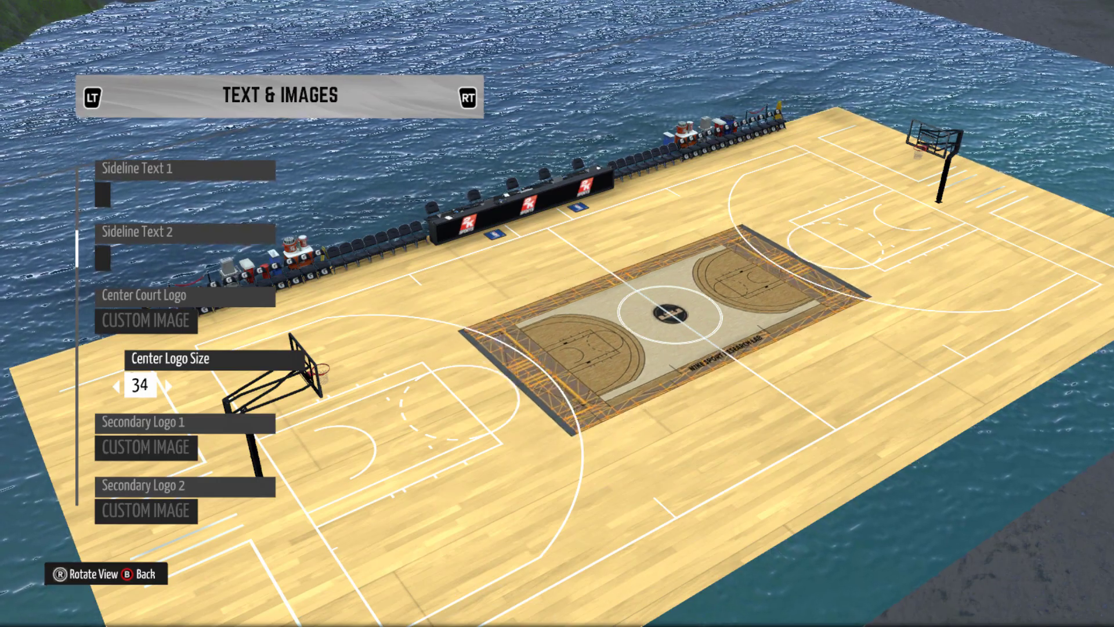
Enlarge the custom court image back to a Center Logo Size of 100.
key(Right)
key(Right)
key(Right)
key(Right)
key(Right)
key(Right)
key(Right)
key(Right)
key(Right)
key(Right)
key(Right)
key(Right)
key(Right)
key(Right)
key(Right)
key(Right)
key(Right)
key(Right)
key(Right)
key(Right)
key(Right)
key(Right)
key(Right)
key(Right)
key(Right)
key(Right)
key(Right)
key(Right)
key(Right)
key(Right)
key(Right)
key(Right)
key(Right)
key(Right)
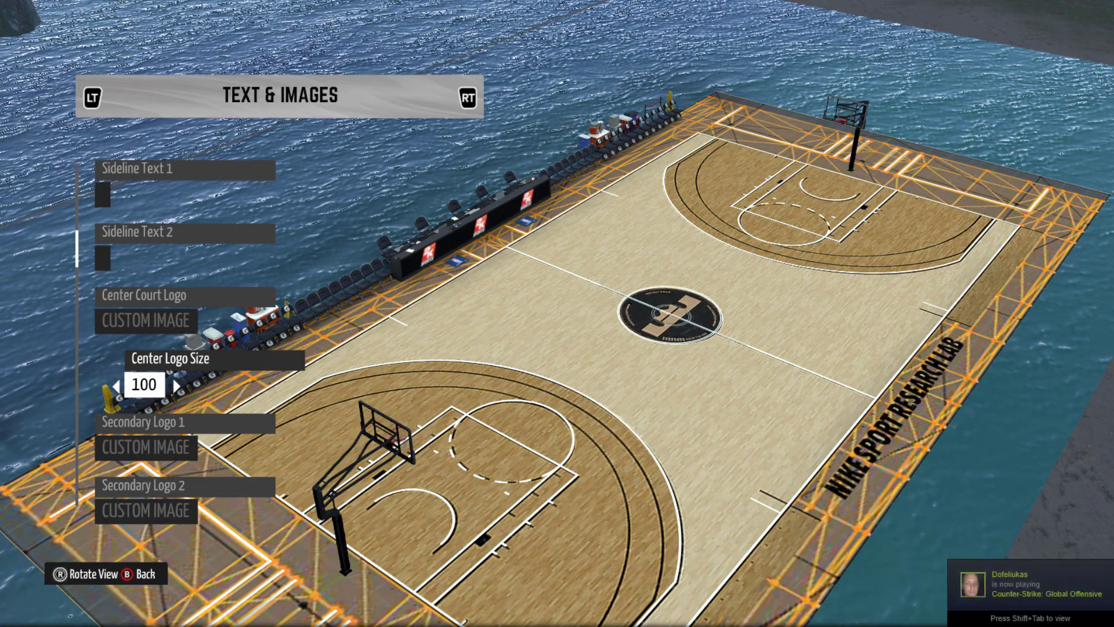
Open the Center Court Logo image choices, view the uploaded court under My Images, and leave without choosing another image.
key(Up)
key(Return)
key(Right)
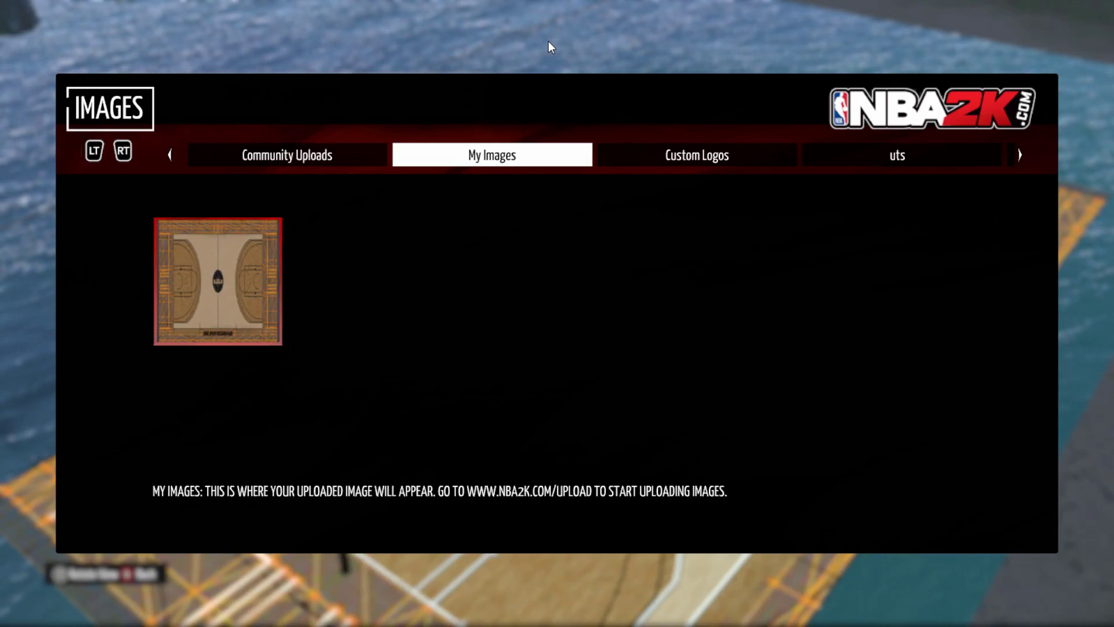
key(Escape)
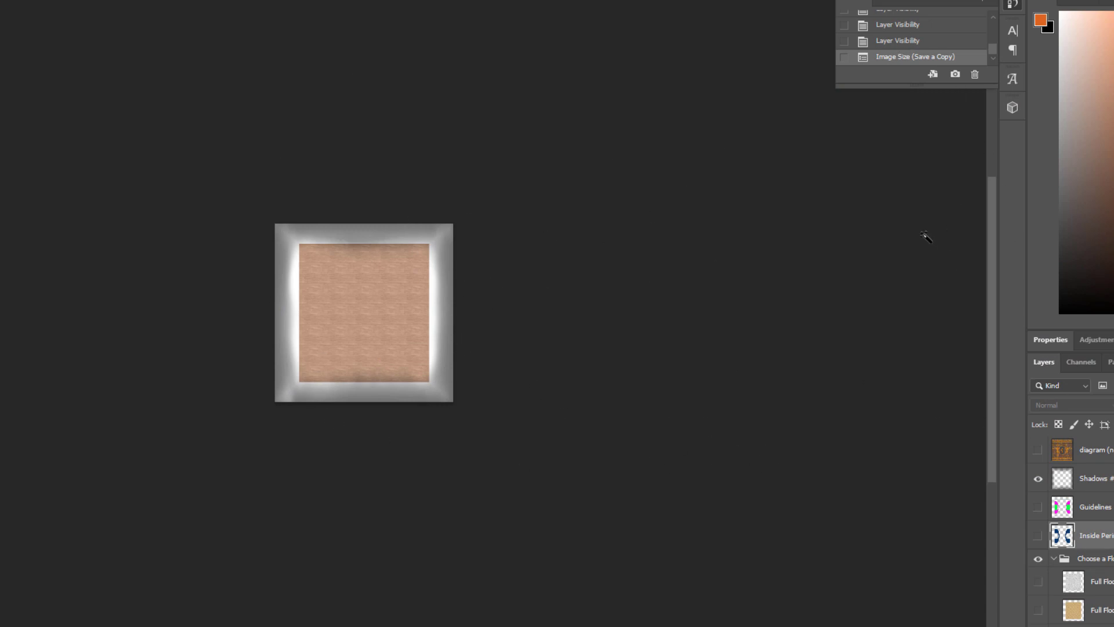
Switch to Photoshop and show the Guidelines layer on the court template.
scroll(927, 237, up, 1)
click(1039, 508)
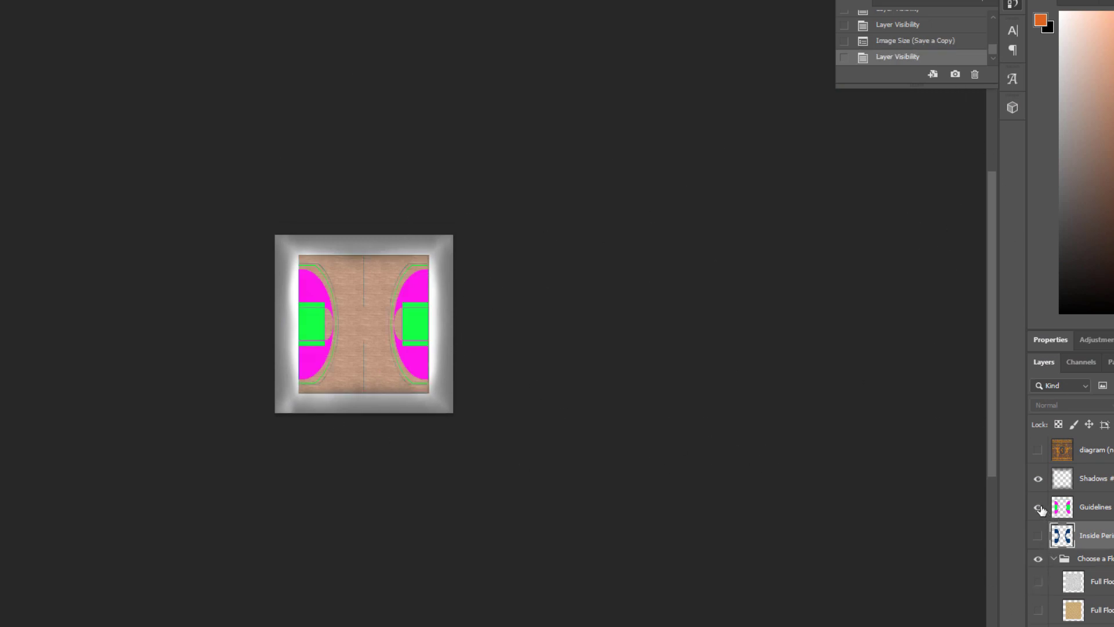
scroll(891, 206, up, 5)
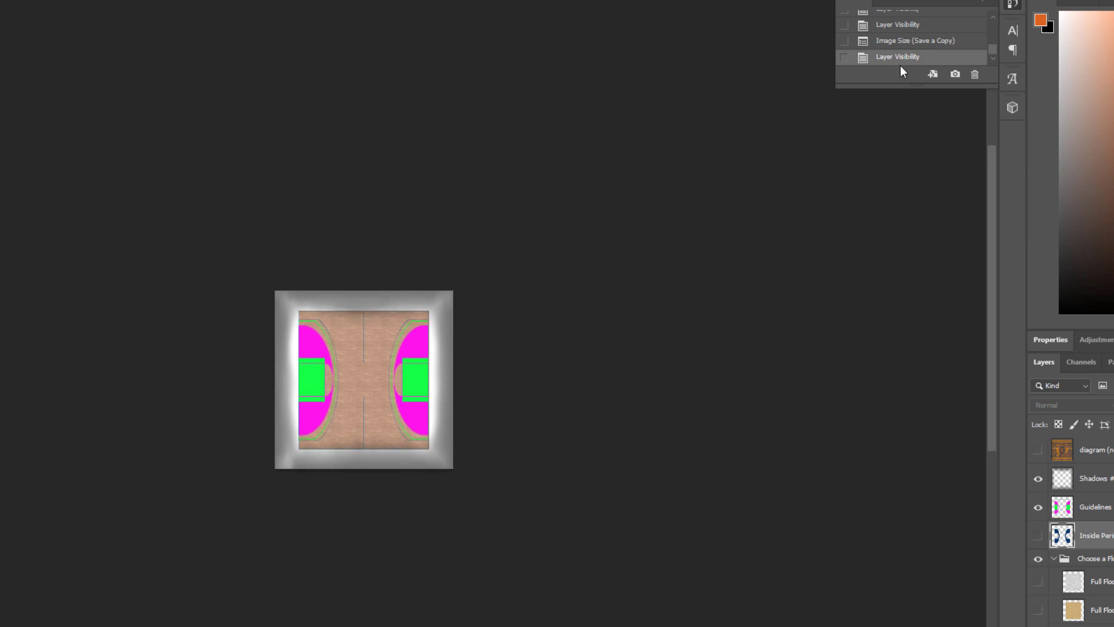
scroll(902, 69, up, 1)
click(911, 22)
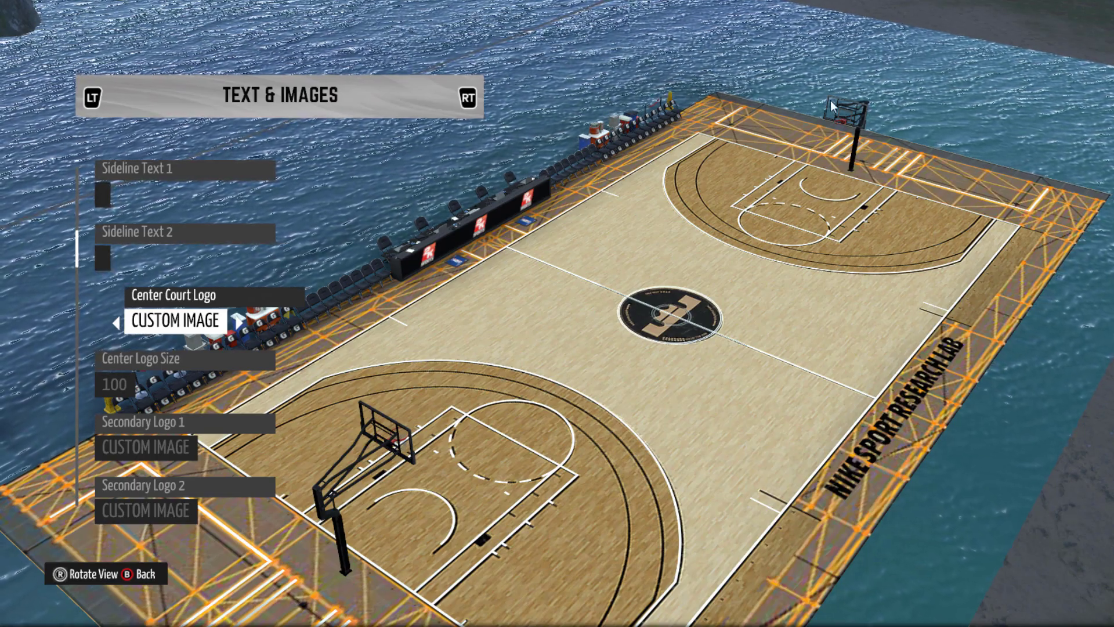
Switch back to NBA 2K22 and reduce the Center Logo Size to 66.
key(Down)
key(Left)
key(Left)
key(Left)
key(Left)
key(Left)
key(Left)
key(Left)
key(Left)
key(Left)
key(Left)
key(Left)
key(Left)
key(Left)
key(Left)
key(Left)
key(Left)
key(Left)
key(Left)
key(Left)
key(Left)
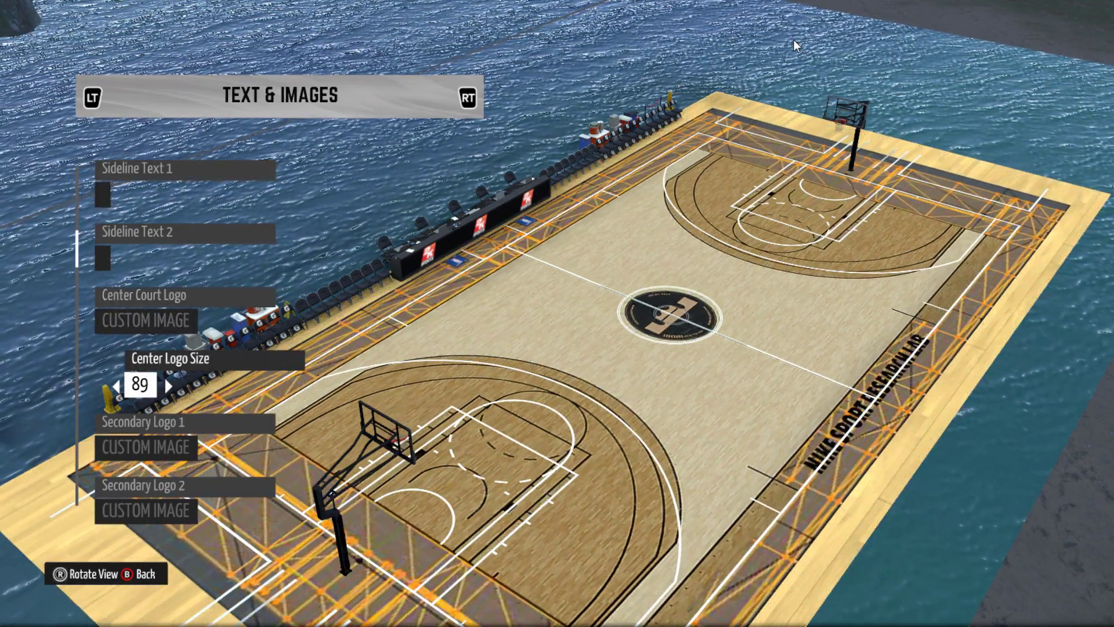
key(Left)
key(Left)
key(Left)
key(Left)
key(Left)
key(Left)
key(Left)
key(Left)
key(Left)
key(Left)
key(Left)
key(Left)
key(Left)
key(Left)
key(Left)
key(Left)
key(Left)
key(Left)
key(Left)
key(Left)
key(Right)
key(Right)
key(Right)
key(Right)
key(Right)
key(Right)
key(Right)
key(Right)
key(Right)
key(Right)
key(Right)
key(Right)
key(Right)
key(Right)
key(Right)
key(Right)
key(Right)
key(Right)
key(Right)
key(Right)
key(Right)
key(Right)
key(Right)
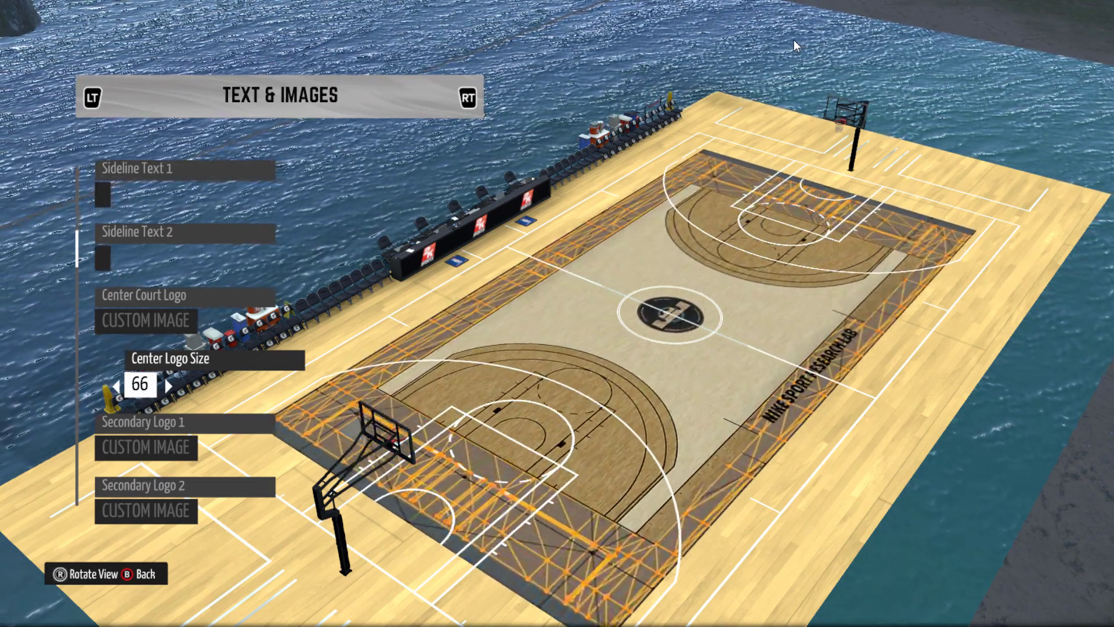
Adjust the Center Logo Size of the custom court image to 81.
key(Left)
key(Left)
key(Left)
key(Right)
key(Right)
key(Right)
key(Right)
key(Right)
key(Right)
key(Right)
key(Right)
key(Right)
key(Right)
key(Right)
key(Right)
key(Right)
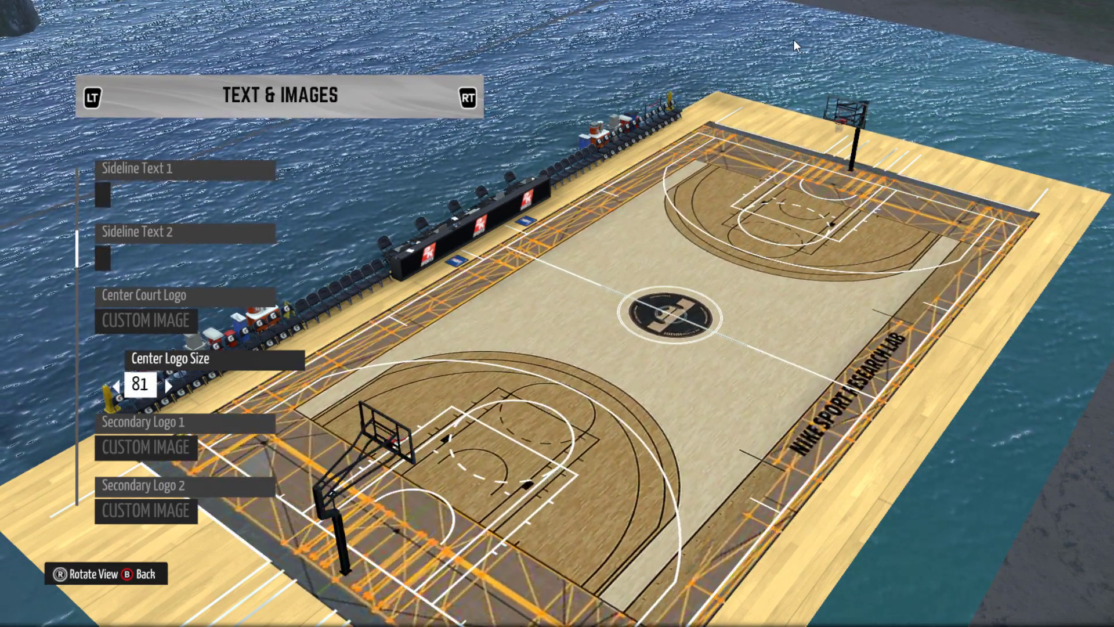